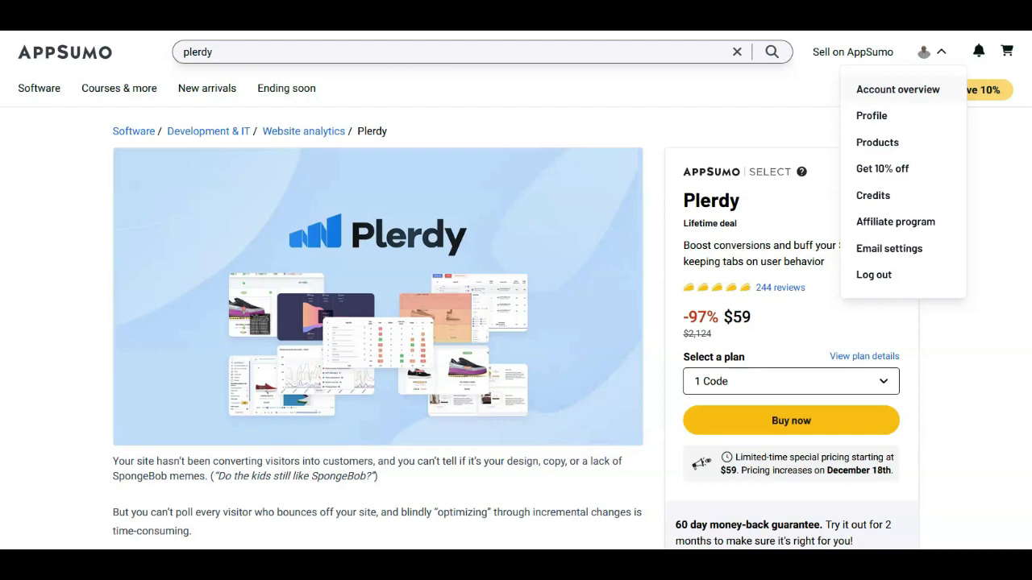
Step: Review the AppSumo Plerdy deal's features list and its Single, Double and Multiple plan tiers
{"action": "scroll", "coordinate": [773, 392], "scroll_direction": "down", "scroll_amount": 4}
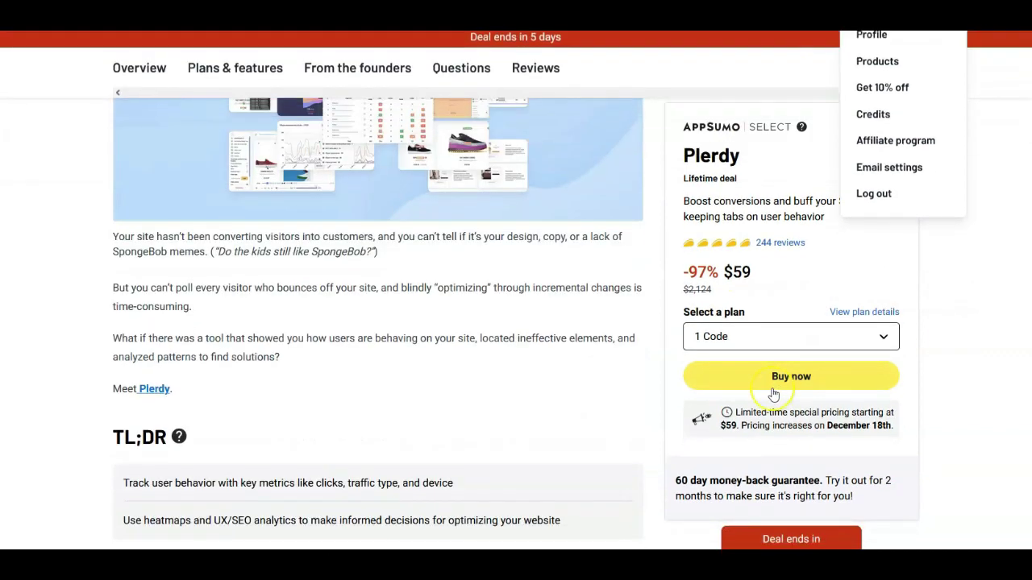
{"action": "scroll", "coordinate": [773, 391], "scroll_direction": "down", "scroll_amount": 1}
{"action": "scroll", "coordinate": [772, 391], "scroll_direction": "down", "scroll_amount": 1}
{"action": "scroll", "coordinate": [772, 391], "scroll_direction": "down", "scroll_amount": 2}
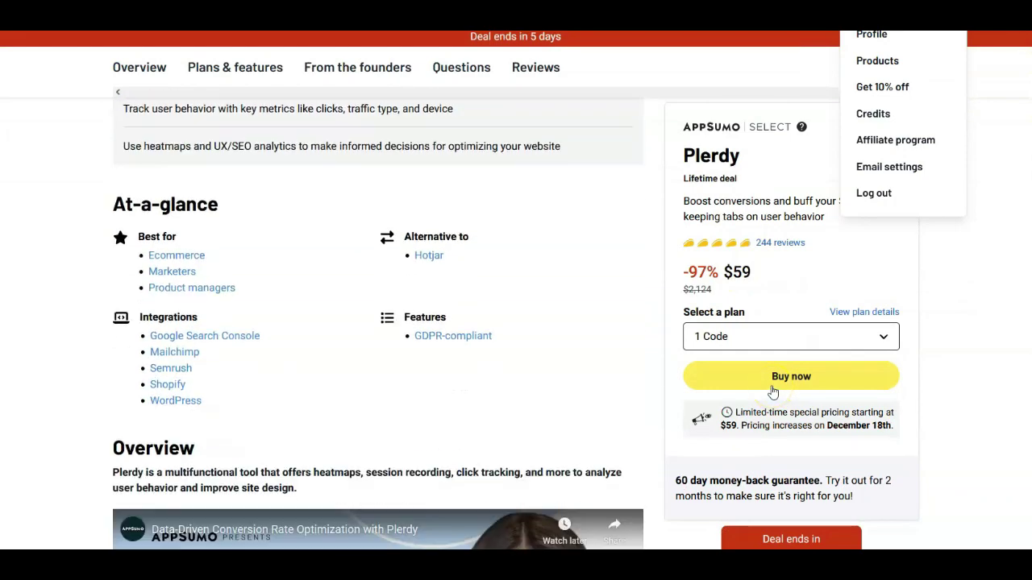
{"action": "scroll", "coordinate": [391, 373], "scroll_direction": "down", "scroll_amount": 1}
{"action": "scroll", "coordinate": [398, 368], "scroll_direction": "down", "scroll_amount": 1}
{"action": "scroll", "coordinate": [401, 370], "scroll_direction": "down", "scroll_amount": 1}
{"action": "scroll", "coordinate": [398, 366], "scroll_direction": "down", "scroll_amount": 2}
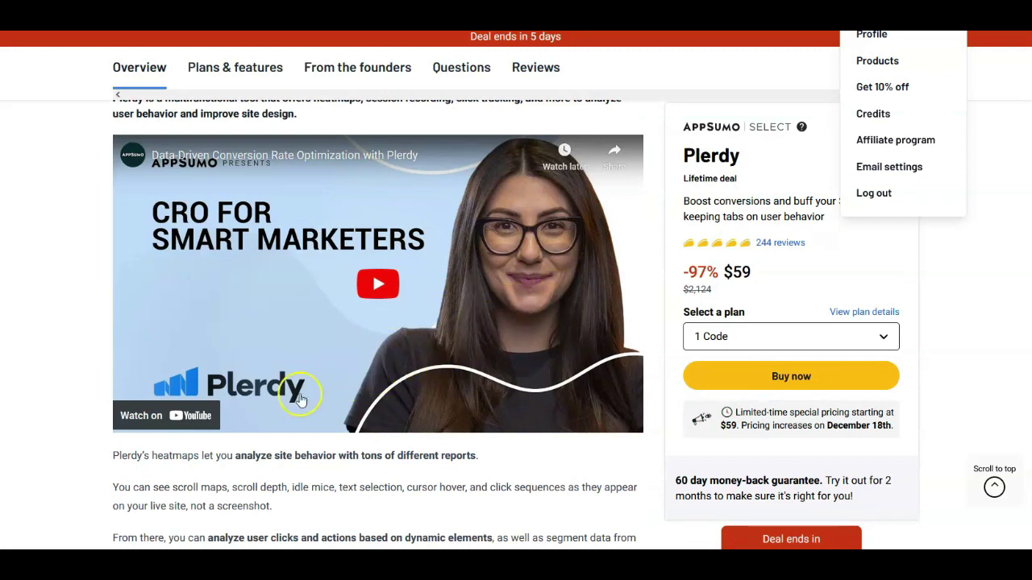
{"action": "scroll", "coordinate": [300, 373], "scroll_direction": "down", "scroll_amount": 1}
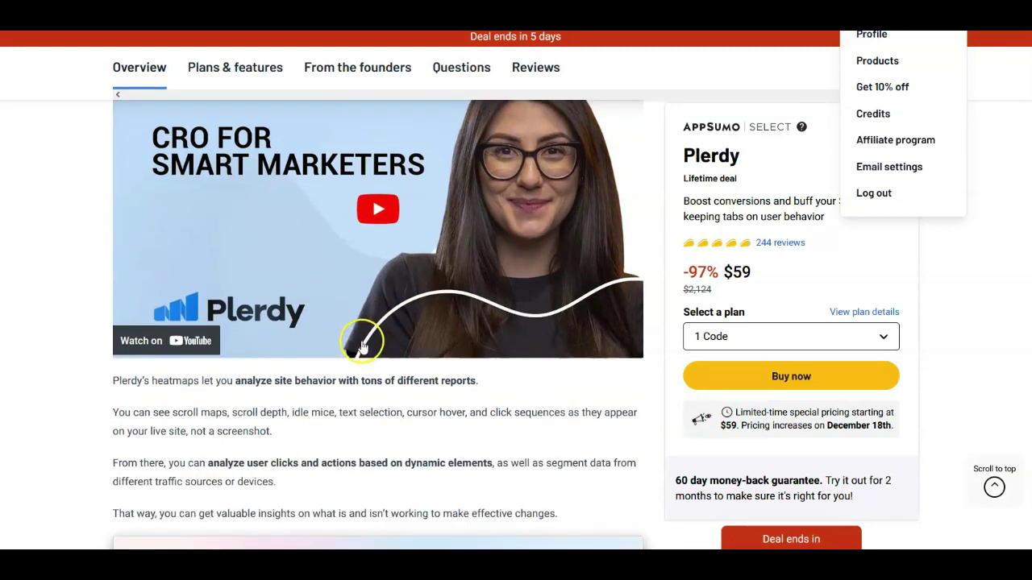
{"action": "scroll", "coordinate": [359, 354], "scroll_direction": "down", "scroll_amount": 2}
{"action": "scroll", "coordinate": [357, 350], "scroll_direction": "down", "scroll_amount": 2}
{"action": "scroll", "coordinate": [358, 359], "scroll_direction": "down", "scroll_amount": 2}
{"action": "scroll", "coordinate": [361, 363], "scroll_direction": "down", "scroll_amount": 3}
{"action": "scroll", "coordinate": [362, 364], "scroll_direction": "down", "scroll_amount": 2}
{"action": "scroll", "coordinate": [369, 376], "scroll_direction": "down", "scroll_amount": 4}
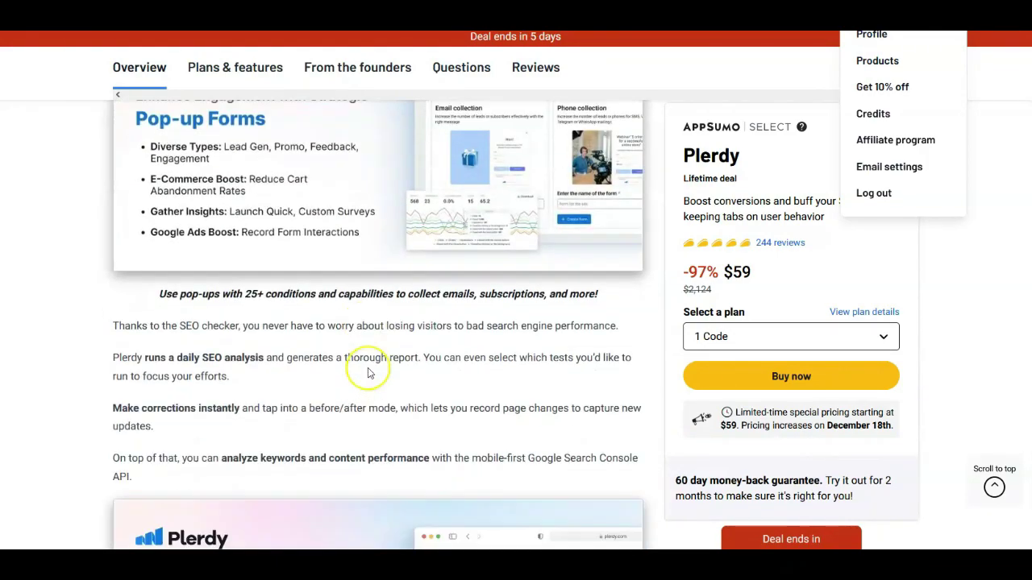
{"action": "scroll", "coordinate": [369, 371], "scroll_direction": "down", "scroll_amount": 2}
{"action": "scroll", "coordinate": [368, 371], "scroll_direction": "down", "scroll_amount": 2}
{"action": "scroll", "coordinate": [354, 347], "scroll_direction": "down", "scroll_amount": 5}
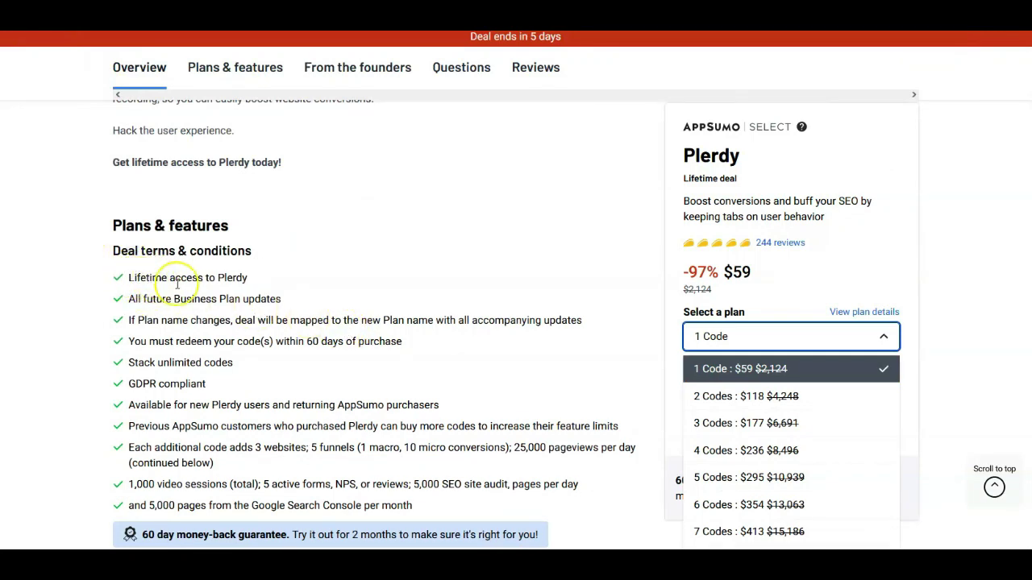
{"action": "scroll", "coordinate": [172, 323], "scroll_direction": "down", "scroll_amount": 1}
{"action": "scroll", "coordinate": [172, 368], "scroll_direction": "down", "scroll_amount": 1}
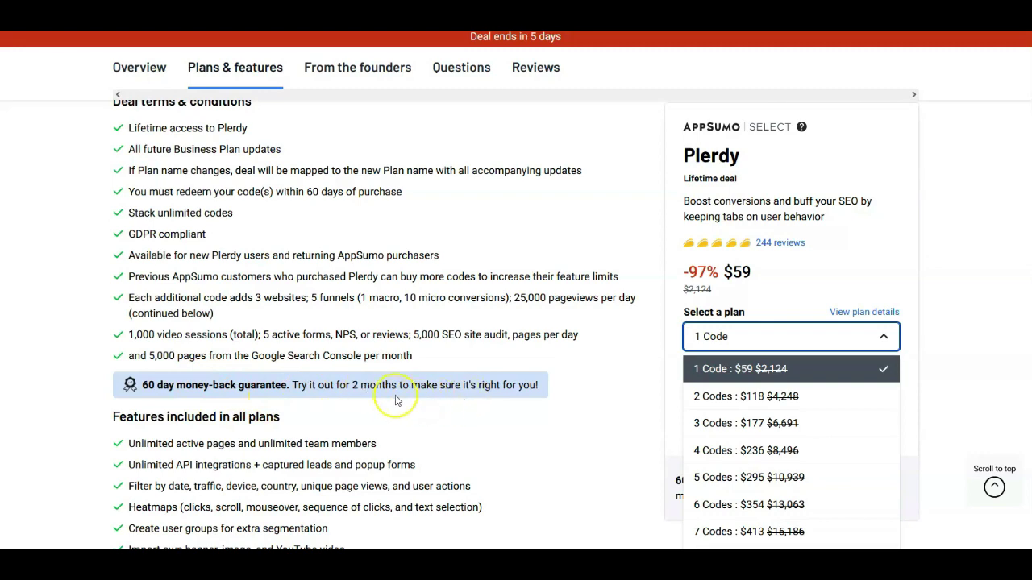
{"action": "scroll", "coordinate": [379, 399], "scroll_direction": "down", "scroll_amount": 2}
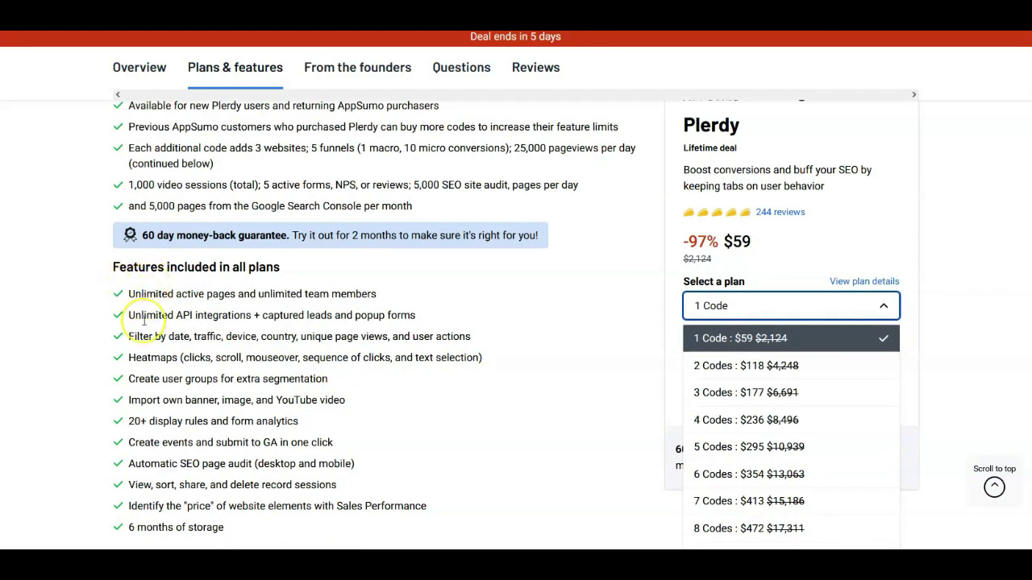
{"action": "scroll", "coordinate": [145, 324], "scroll_direction": "down", "scroll_amount": 1}
{"action": "scroll", "coordinate": [201, 338], "scroll_direction": "down", "scroll_amount": 1}
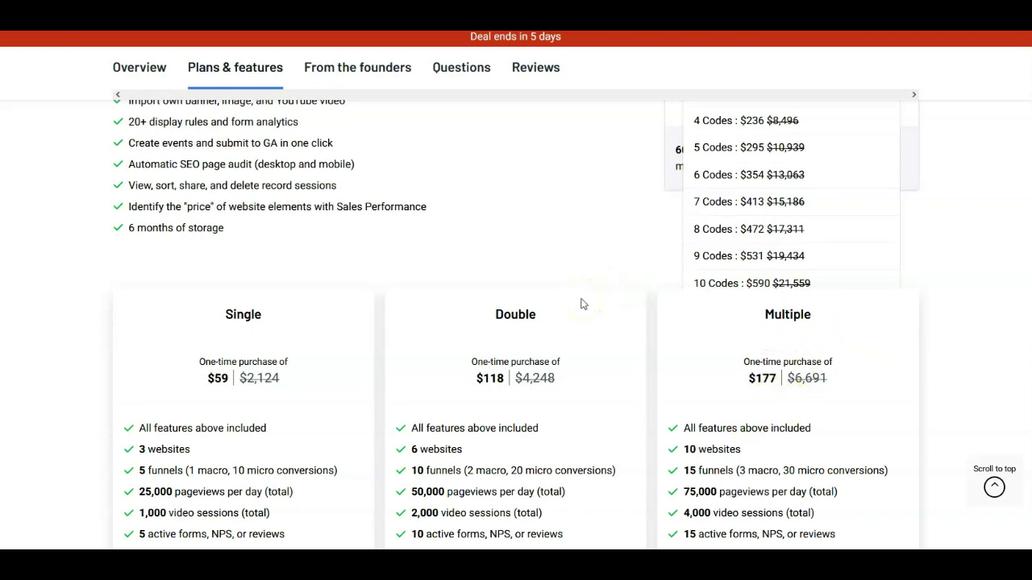
{"action": "scroll", "coordinate": [543, 237], "scroll_direction": "up", "scroll_amount": 1}
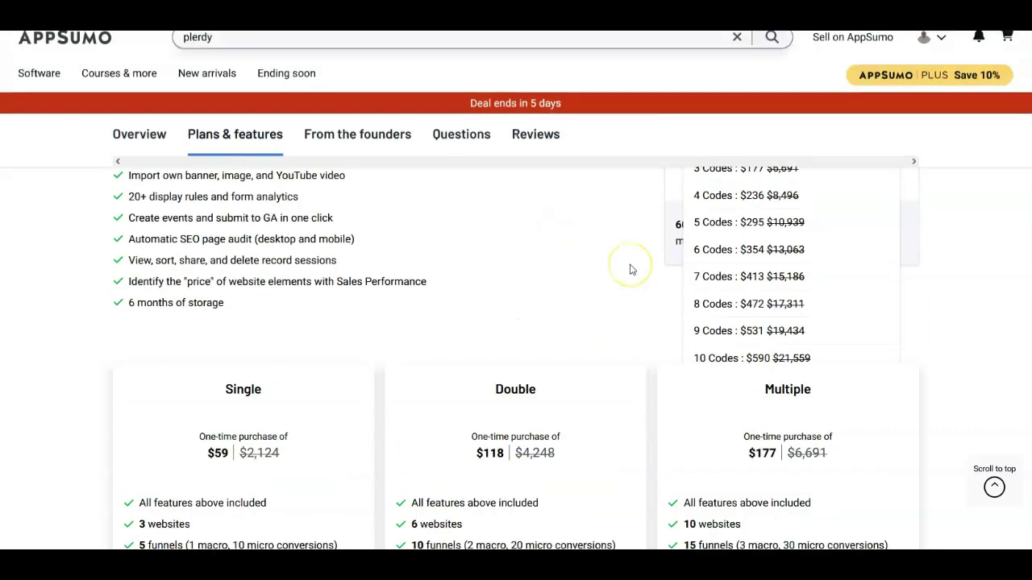
{"action": "scroll", "coordinate": [629, 269], "scroll_direction": "up", "scroll_amount": 2}
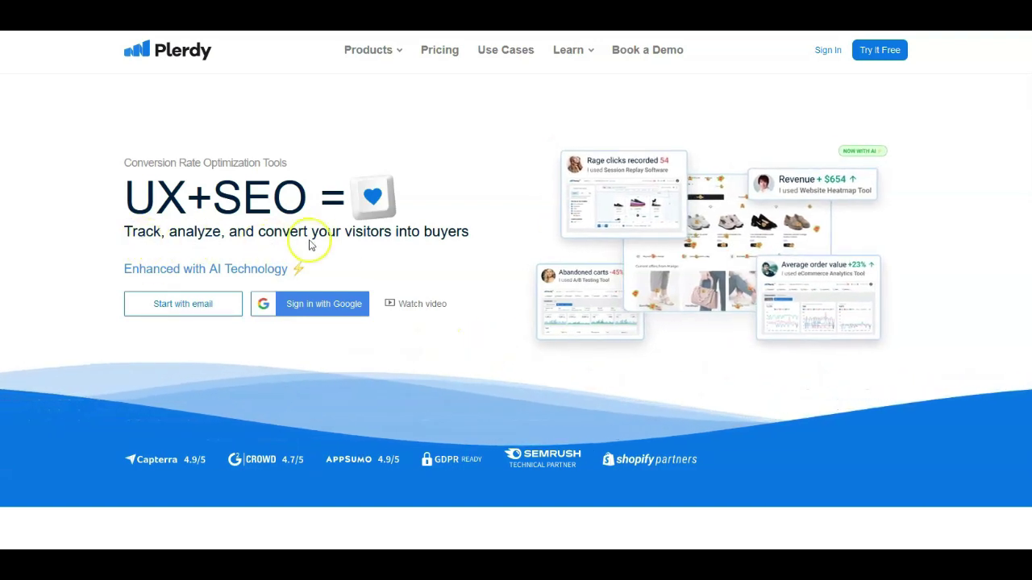
Step: Open the Products menu on the Plerdy website
{"action": "left_click", "coordinate": [371, 53]}
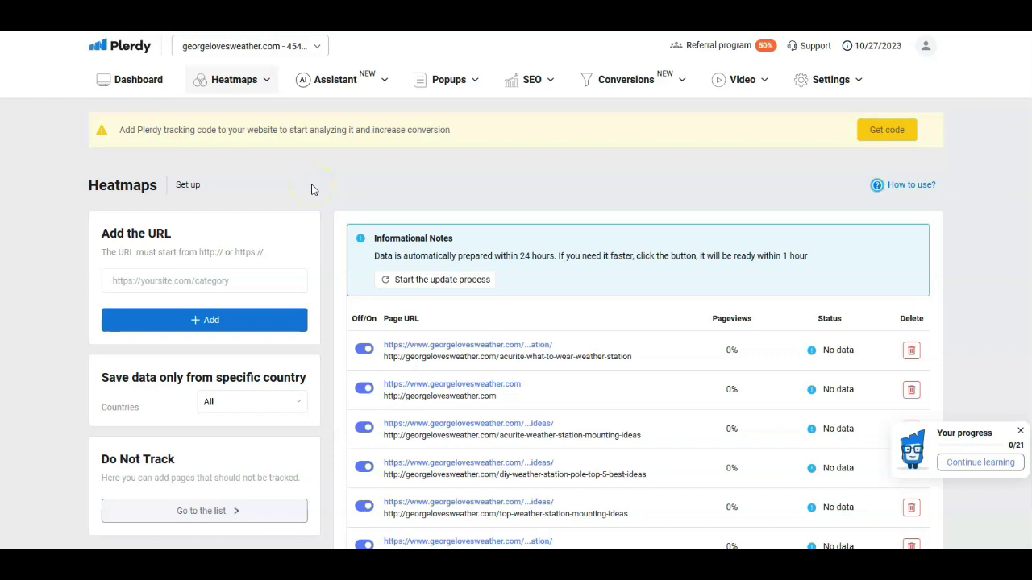
Step: Skim the Heatmaps page's list of tracked georgelovesweather.com pages
{"action": "scroll", "coordinate": [440, 339], "scroll_direction": "down", "scroll_amount": 1}
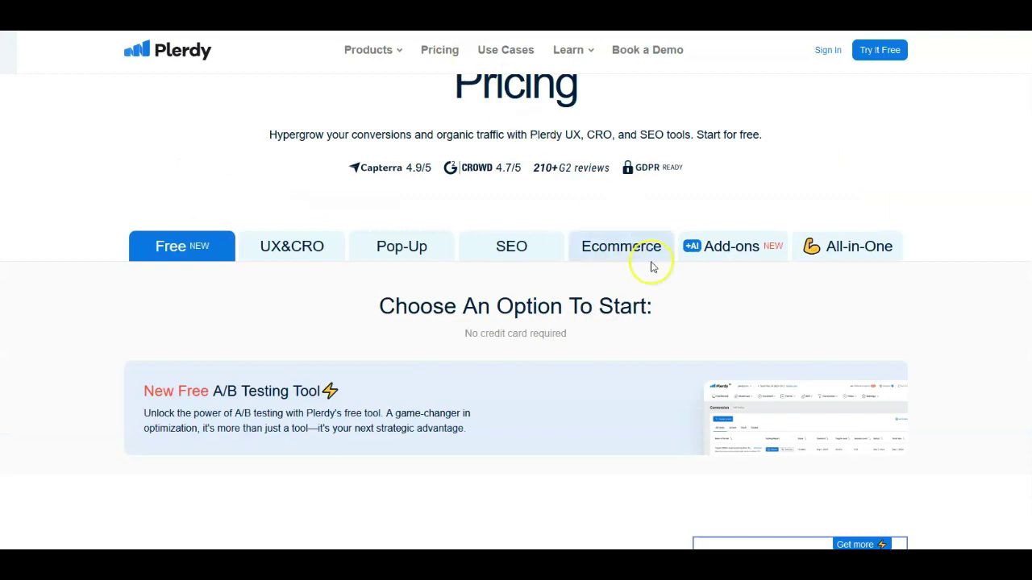
Step: Review the Free ($0) versus All-in-One (from $98/month) pricing comparison table down to the bottom
{"action": "scroll", "coordinate": [653, 302], "scroll_direction": "down", "scroll_amount": 5}
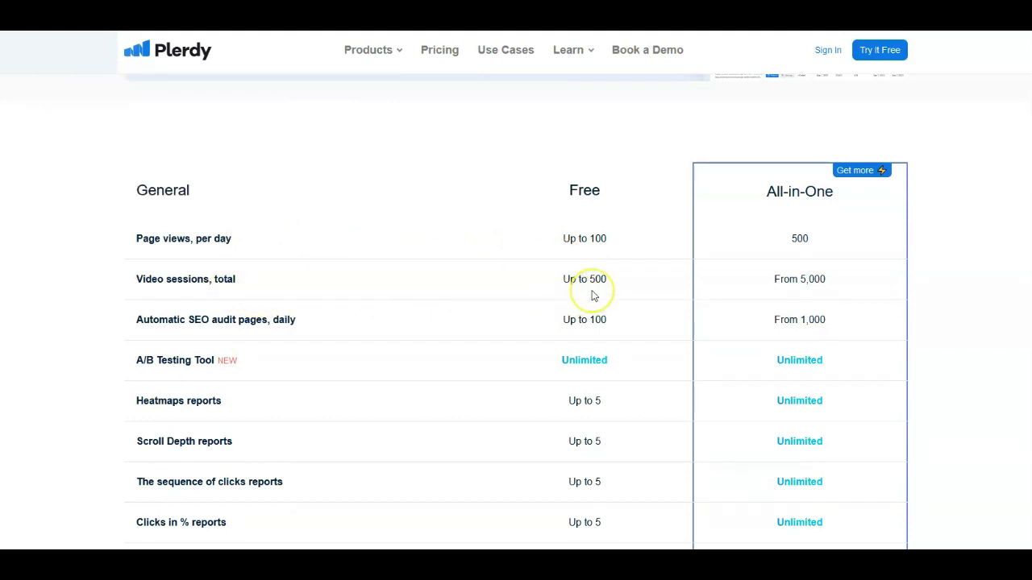
{"action": "scroll", "coordinate": [590, 296], "scroll_direction": "down", "scroll_amount": 1}
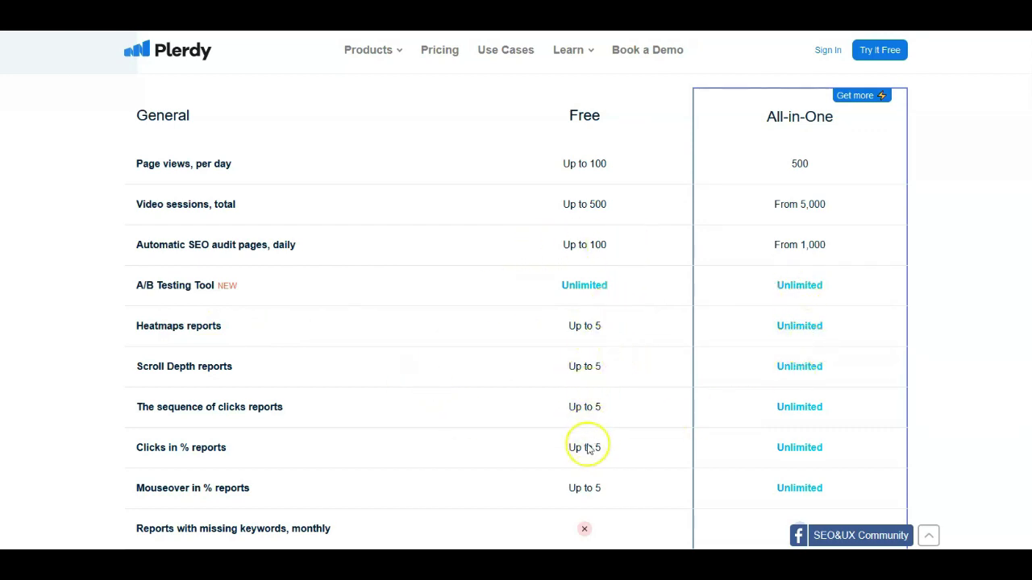
{"action": "scroll", "coordinate": [322, 466], "scroll_direction": "down", "scroll_amount": 2}
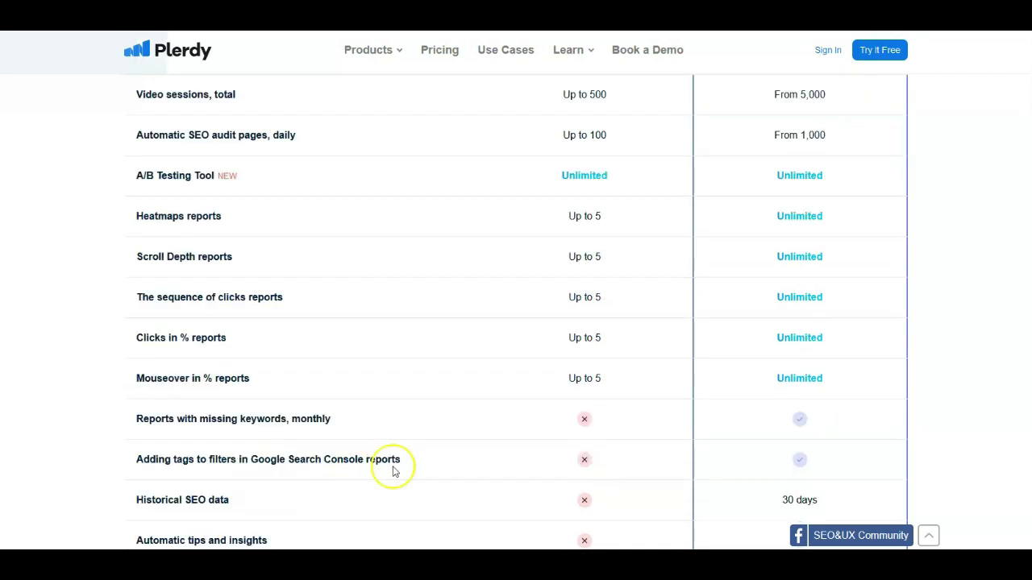
{"action": "scroll", "coordinate": [444, 354], "scroll_direction": "down", "scroll_amount": 1}
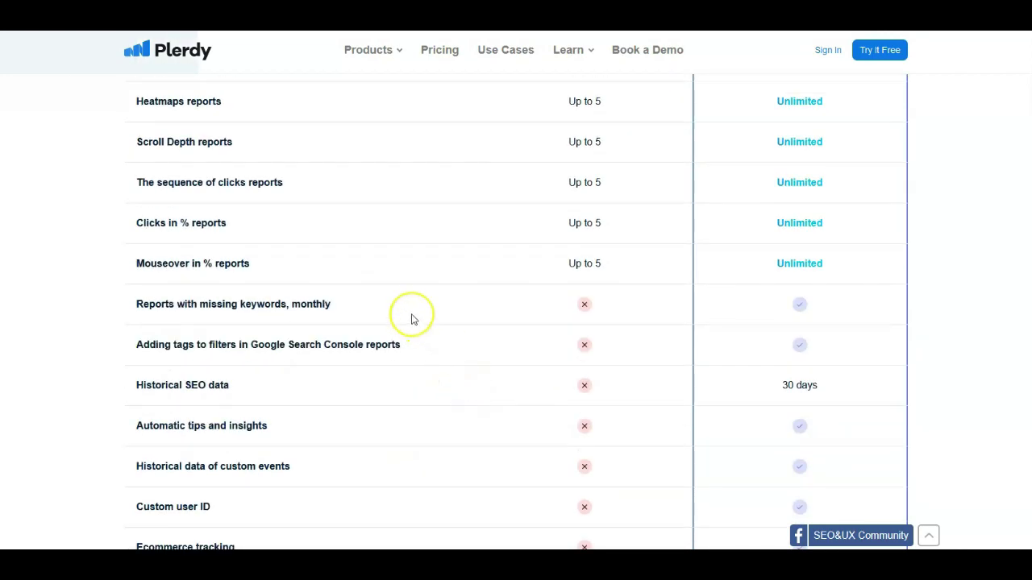
{"action": "scroll", "coordinate": [452, 390], "scroll_direction": "down", "scroll_amount": 1}
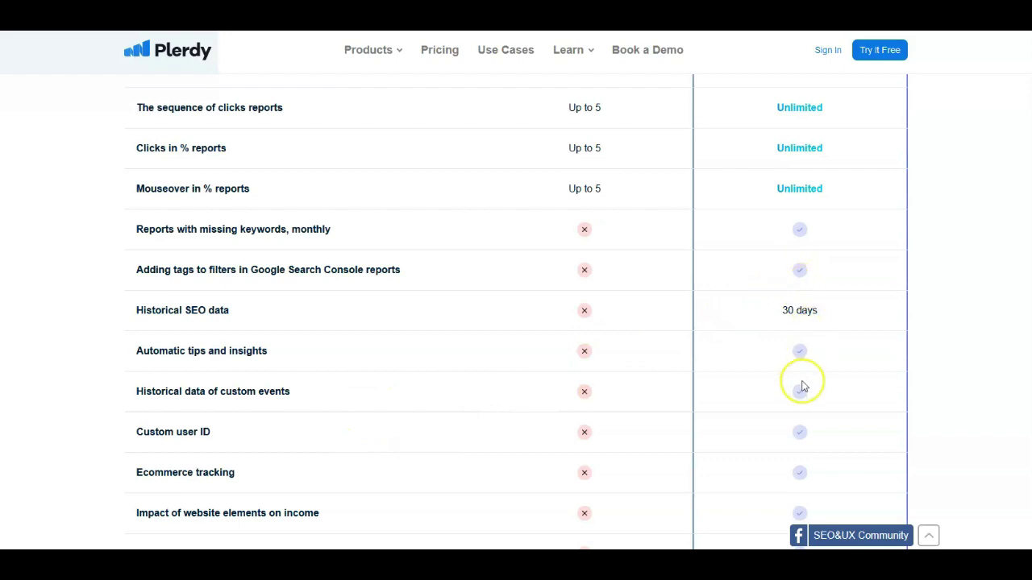
{"action": "scroll", "coordinate": [799, 380], "scroll_direction": "down", "scroll_amount": 2}
{"action": "scroll", "coordinate": [782, 396], "scroll_direction": "down", "scroll_amount": 1}
{"action": "scroll", "coordinate": [770, 403], "scroll_direction": "down", "scroll_amount": 2}
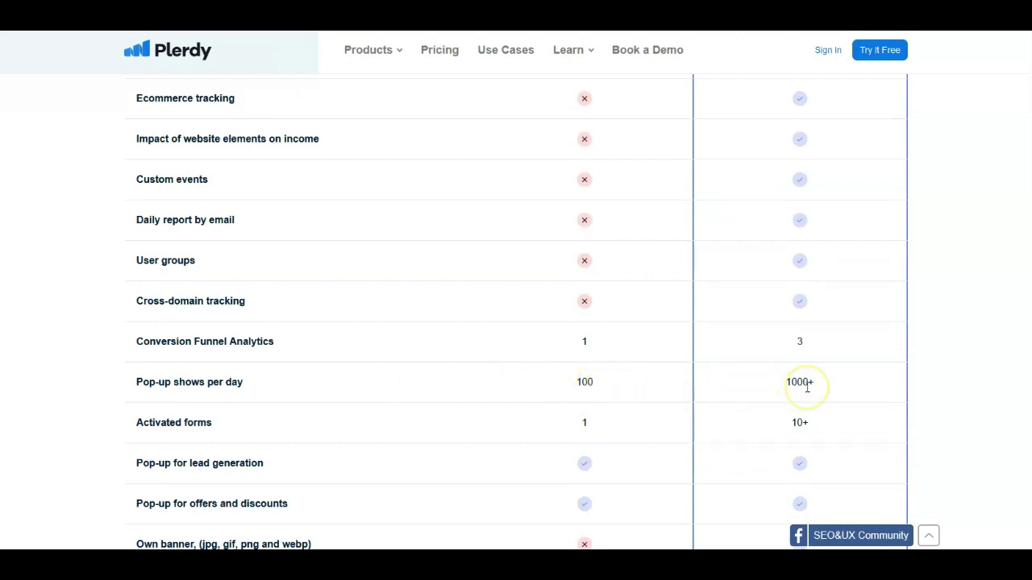
{"action": "scroll", "coordinate": [801, 388], "scroll_direction": "down", "scroll_amount": 1}
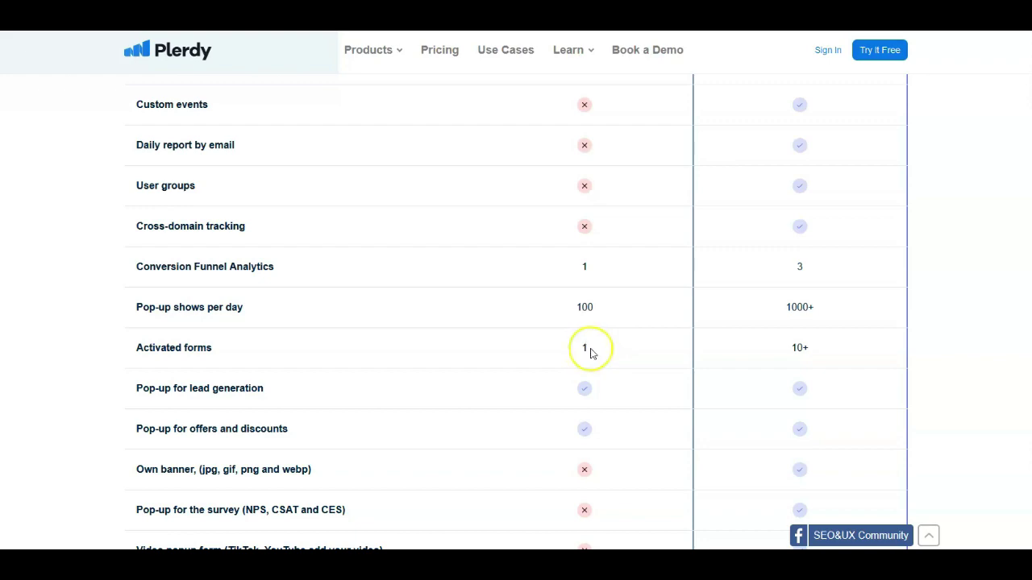
{"action": "scroll", "coordinate": [564, 327], "scroll_direction": "up", "scroll_amount": 3}
{"action": "scroll", "coordinate": [555, 311], "scroll_direction": "up", "scroll_amount": 2}
{"action": "scroll", "coordinate": [556, 311], "scroll_direction": "up", "scroll_amount": 2}
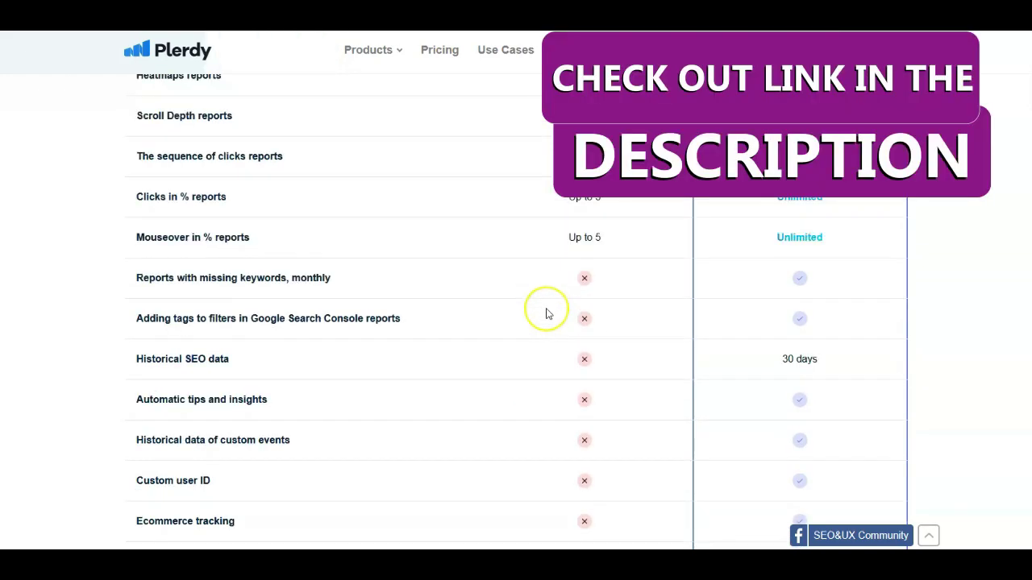
{"action": "scroll", "coordinate": [556, 371], "scroll_direction": "up", "scroll_amount": 3}
{"action": "scroll", "coordinate": [824, 334], "scroll_direction": "down", "scroll_amount": 3}
{"action": "scroll", "coordinate": [812, 365], "scroll_direction": "down", "scroll_amount": 2}
{"action": "scroll", "coordinate": [812, 365], "scroll_direction": "down", "scroll_amount": 1}
{"action": "scroll", "coordinate": [803, 375], "scroll_direction": "down", "scroll_amount": 1}
{"action": "scroll", "coordinate": [804, 368], "scroll_direction": "down", "scroll_amount": 1}
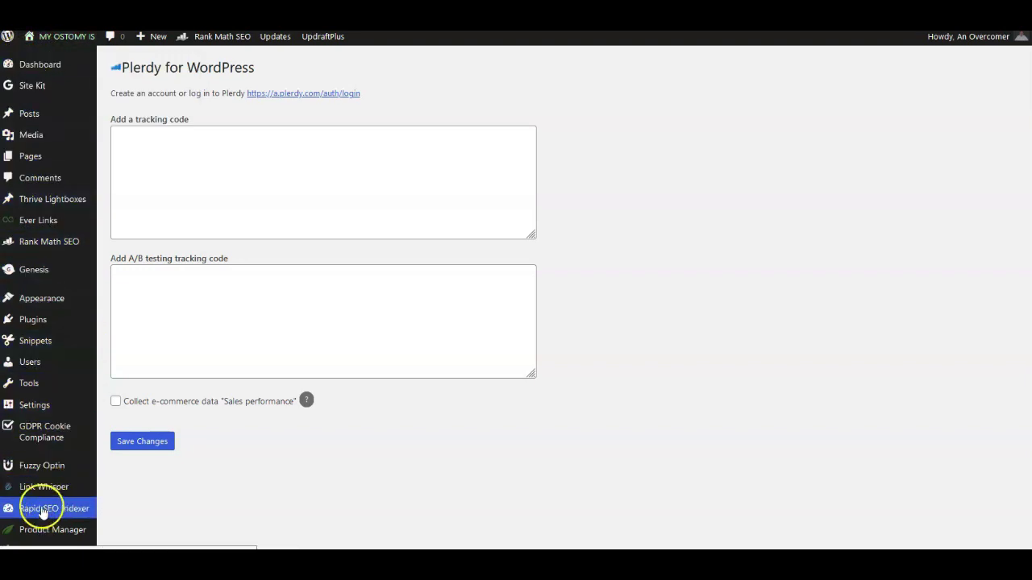
Step: Browse the WordPress admin sidebar while the Plerdy plugin's tracking-code fields are still empty
{"action": "scroll", "coordinate": [32, 435], "scroll_direction": "down", "scroll_amount": 2}
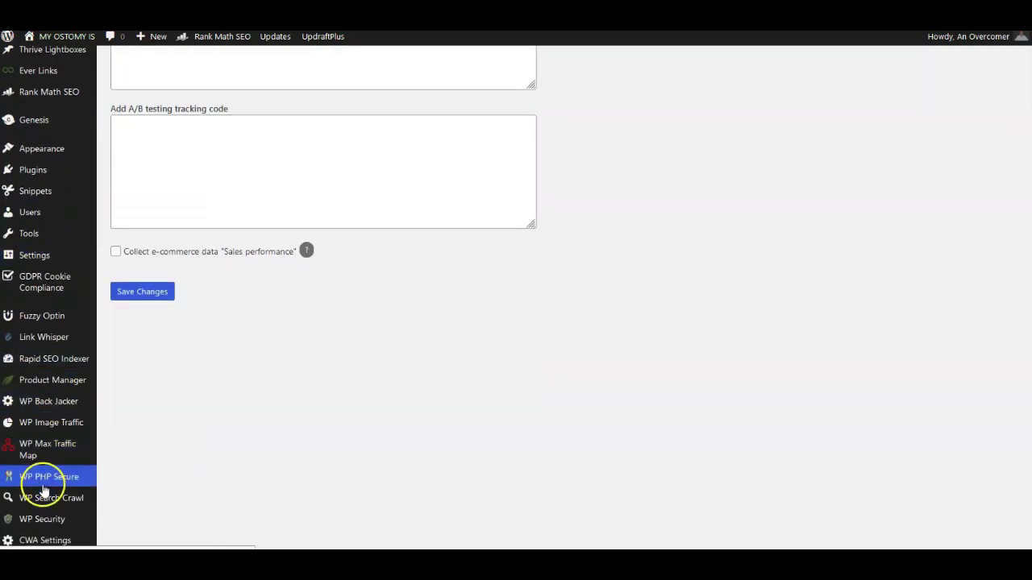
{"action": "scroll", "coordinate": [36, 492], "scroll_direction": "down", "scroll_amount": 1}
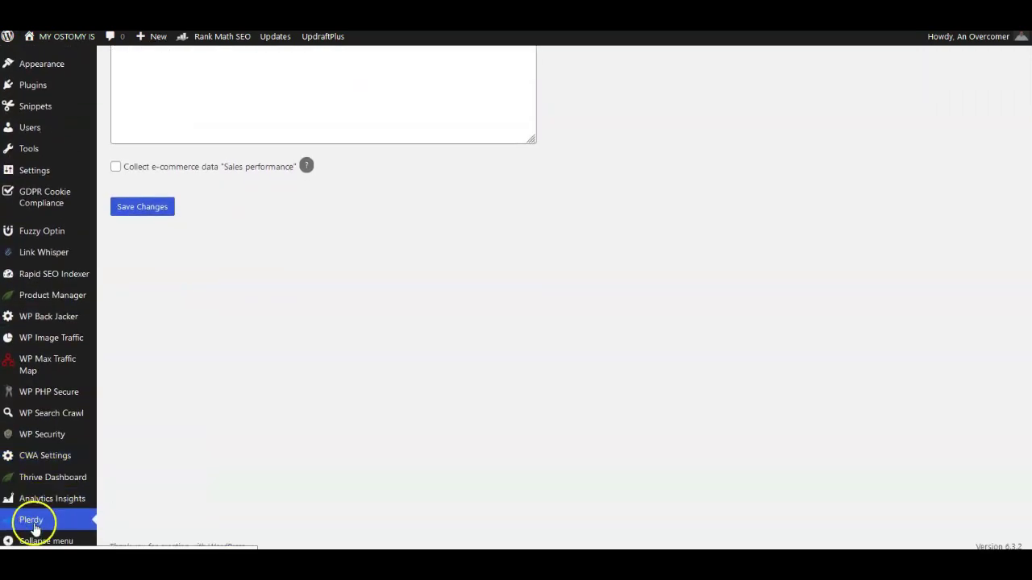
{"action": "scroll", "coordinate": [242, 253], "scroll_direction": "up", "scroll_amount": 3}
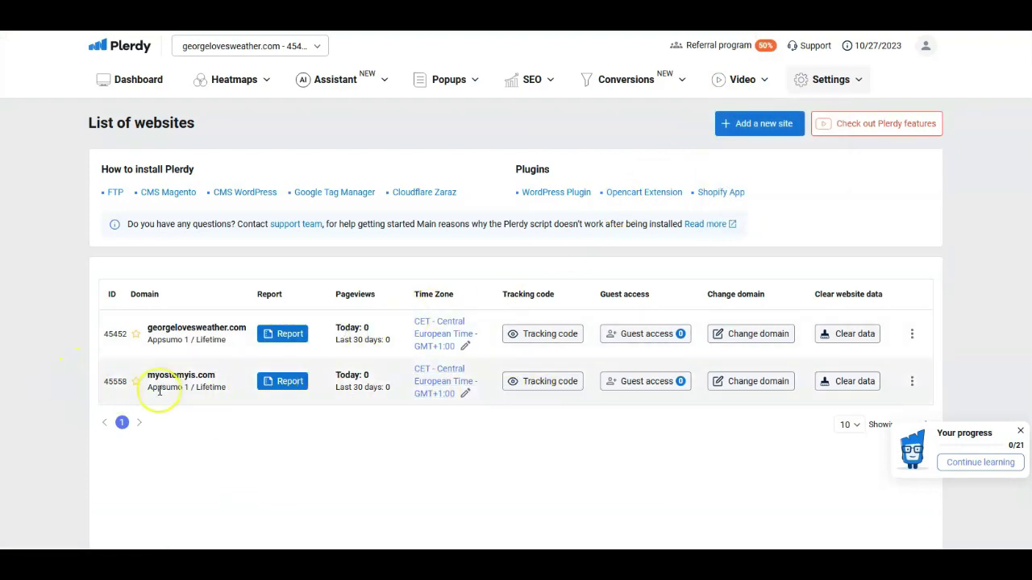
Step: Paste myostomyis.com's full Plerdy tracking code into the WordPress plugin's first tracking-code field
{"action": "left_click", "coordinate": [543, 381]}
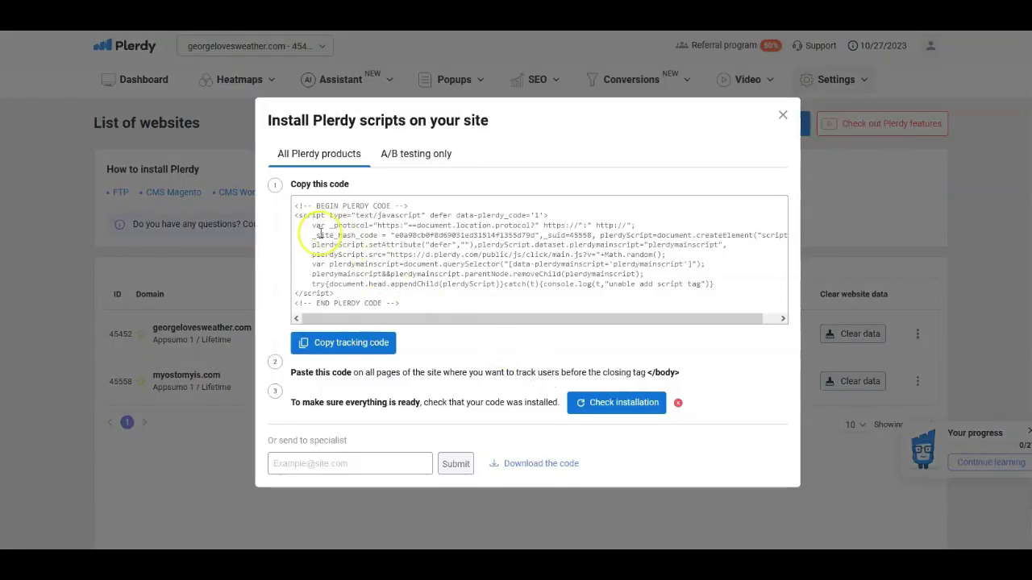
{"action": "left_click", "coordinate": [322, 346]}
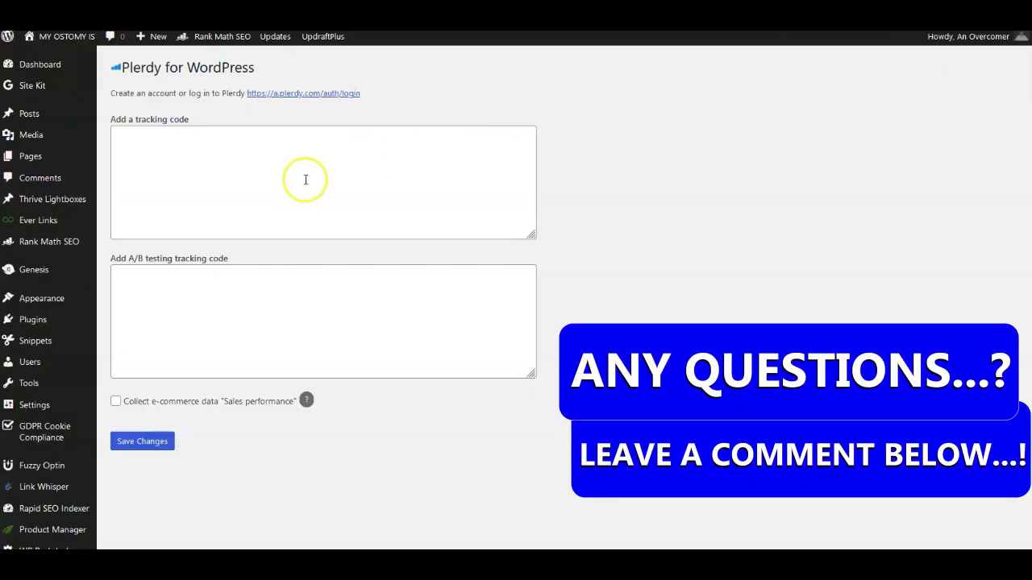
{"action": "right_click", "coordinate": [211, 146]}
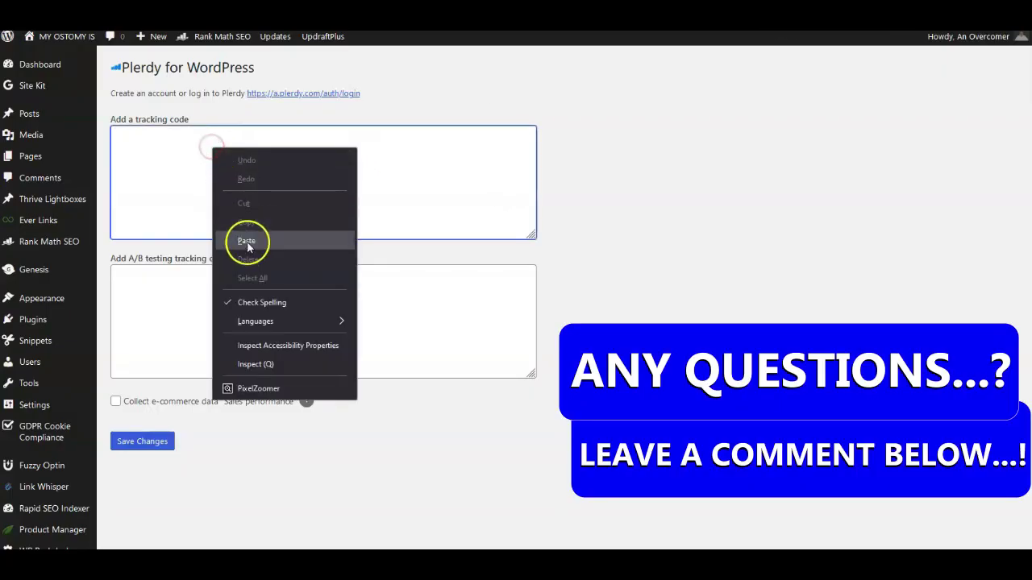
{"action": "left_click", "coordinate": [246, 241]}
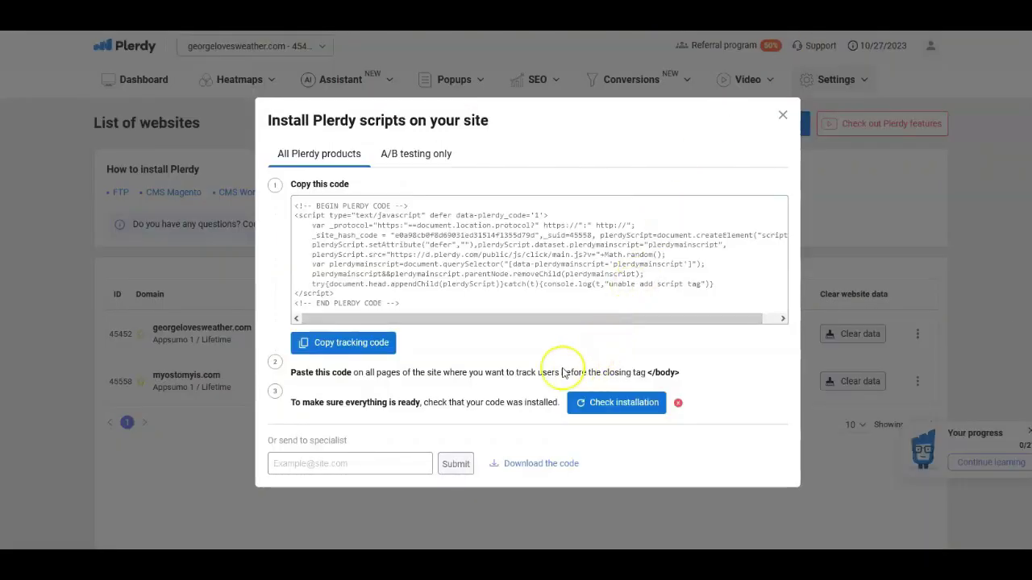
Step: Copy the site's A/B testing only tracking code
{"action": "left_click", "coordinate": [407, 156]}
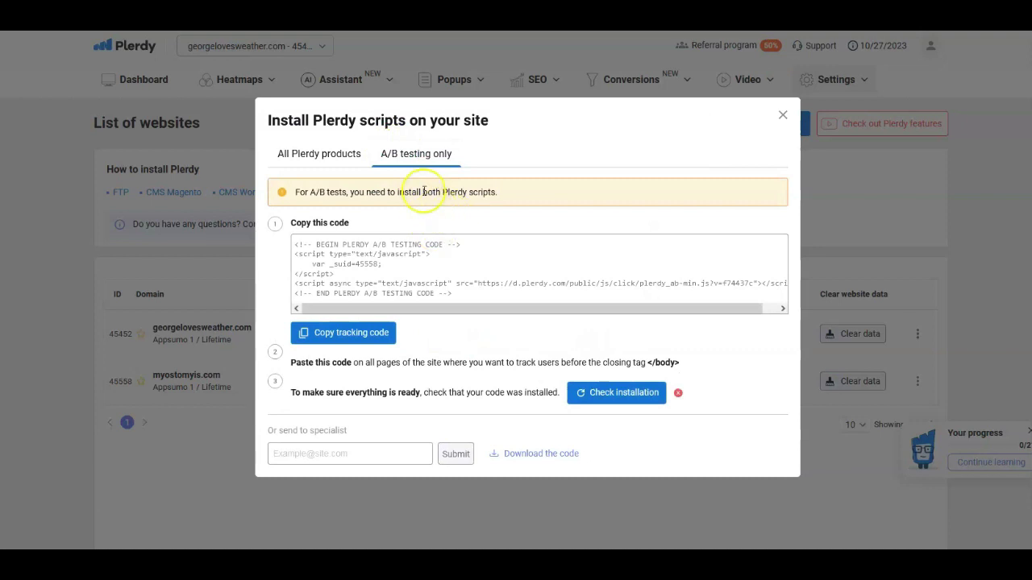
{"action": "left_click", "coordinate": [351, 332]}
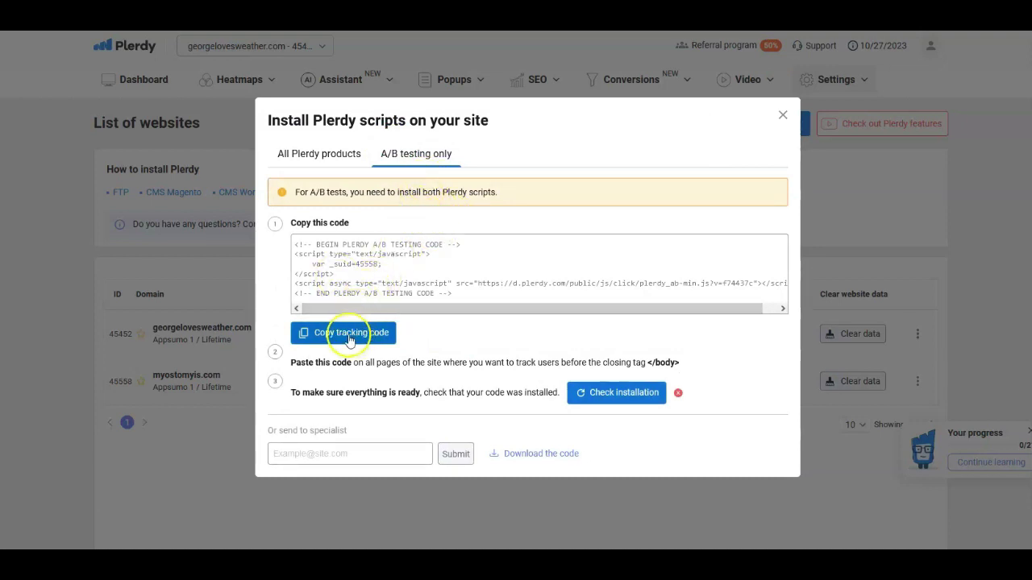
{"action": "left_click", "coordinate": [349, 337]}
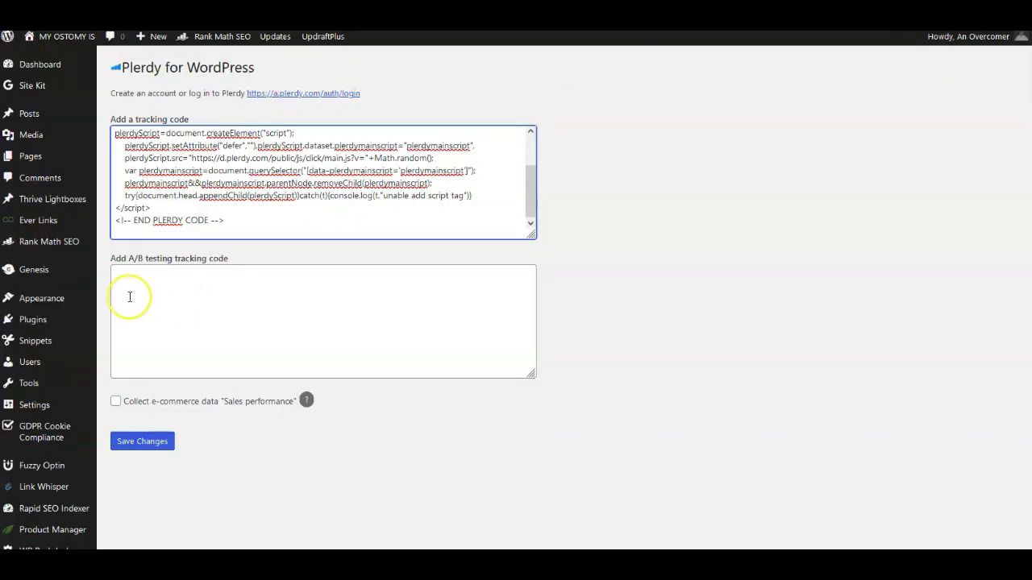
Step: Put the A/B testing code in the plugin's A/B testing field and save the changes
{"action": "left_click", "coordinate": [132, 295]}
{"action": "key", "text": "ctrl+v"}
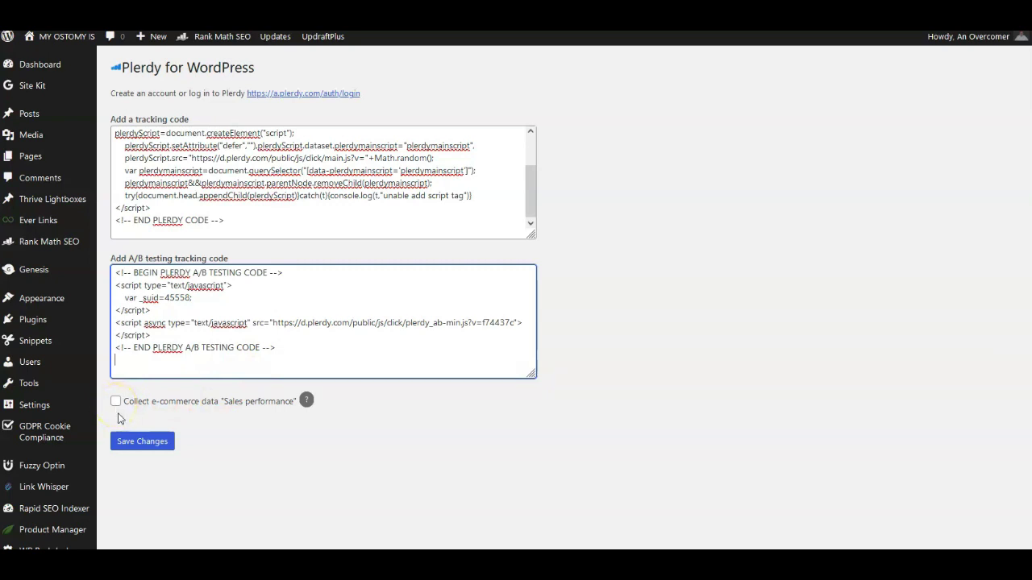
{"action": "left_click", "coordinate": [127, 445]}
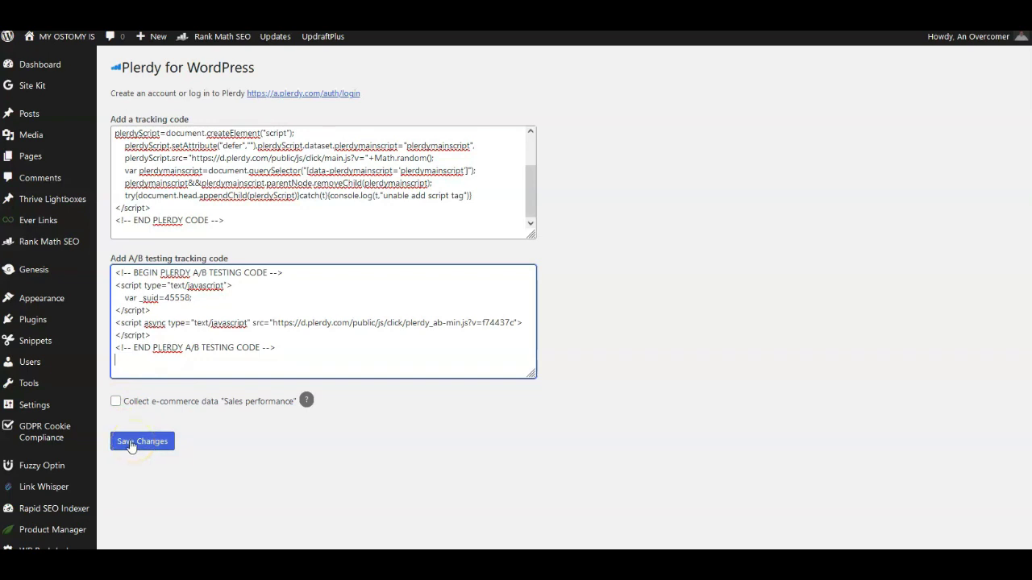
{"action": "left_click", "coordinate": [130, 446]}
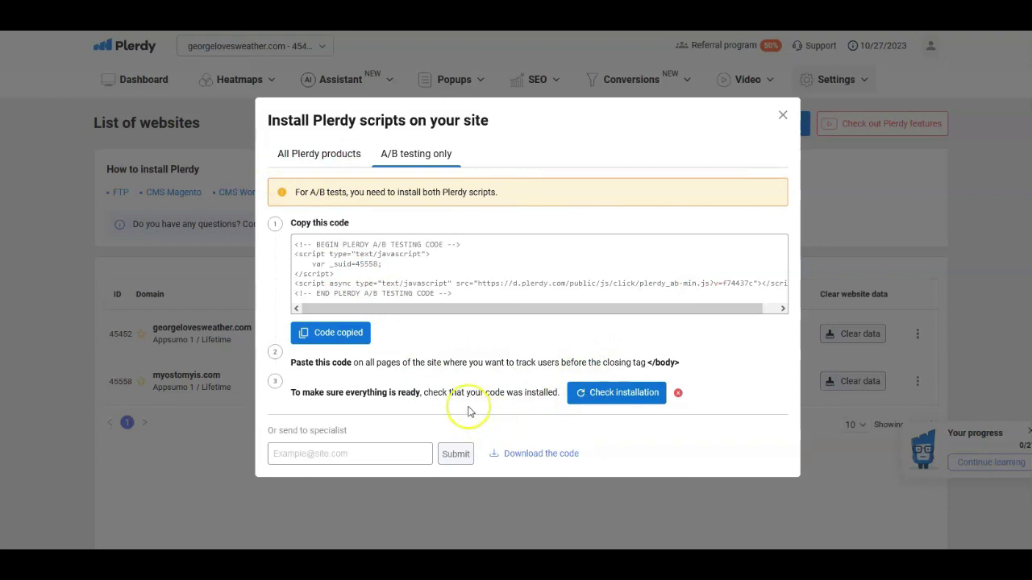
Step: Close the Install Plerdy scripts dialog
{"action": "left_click", "coordinate": [778, 120]}
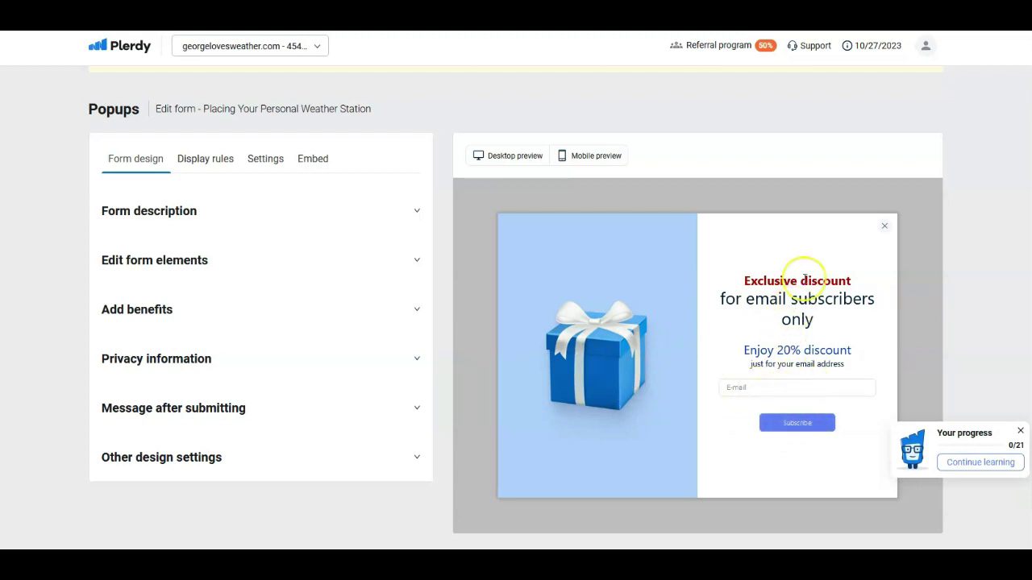
Step: Expand the Form description, form elements, Add benefits and Message after submitting sections
{"action": "left_click", "coordinate": [117, 216]}
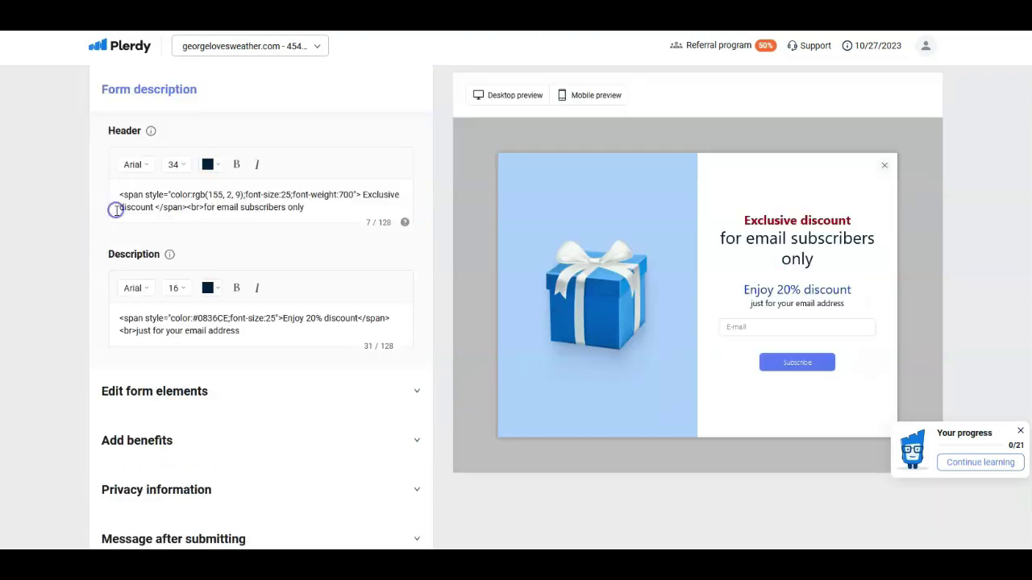
{"action": "left_click", "coordinate": [117, 93]}
{"action": "left_click", "coordinate": [117, 139]}
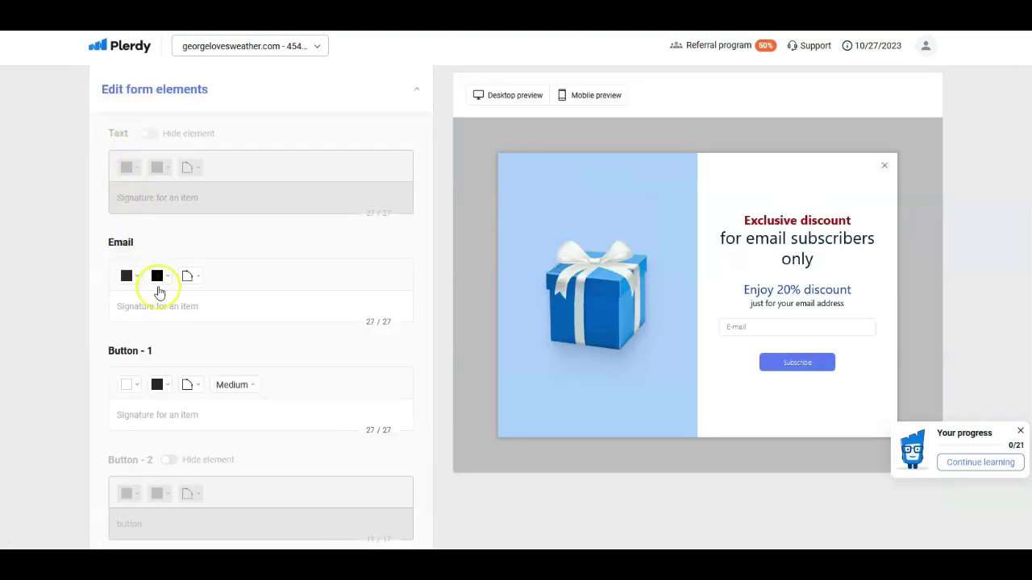
{"action": "scroll", "coordinate": [164, 394], "scroll_direction": "down", "scroll_amount": 4}
{"action": "left_click", "coordinate": [135, 339]}
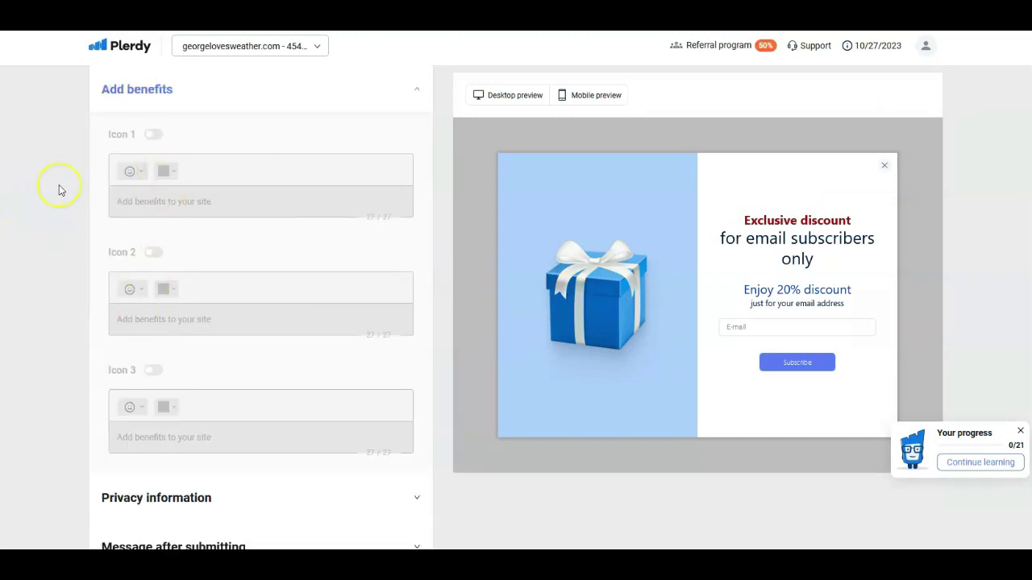
{"action": "scroll", "coordinate": [143, 432], "scroll_direction": "down", "scroll_amount": 2}
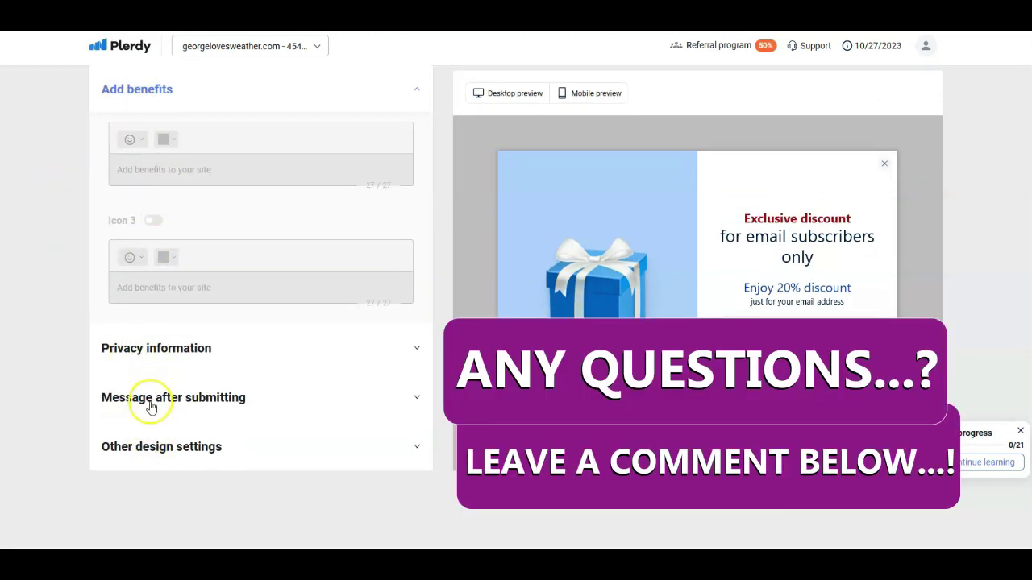
{"action": "left_click", "coordinate": [146, 405]}
{"action": "scroll", "coordinate": [325, 401], "scroll_direction": "down", "scroll_amount": 1}
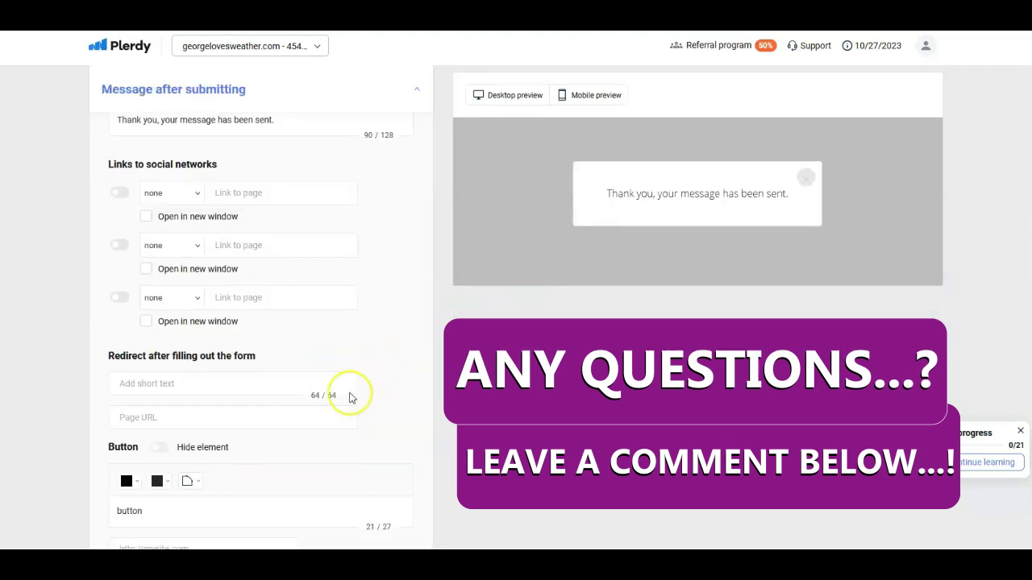
{"action": "scroll", "coordinate": [165, 483], "scroll_direction": "down", "scroll_amount": 2}
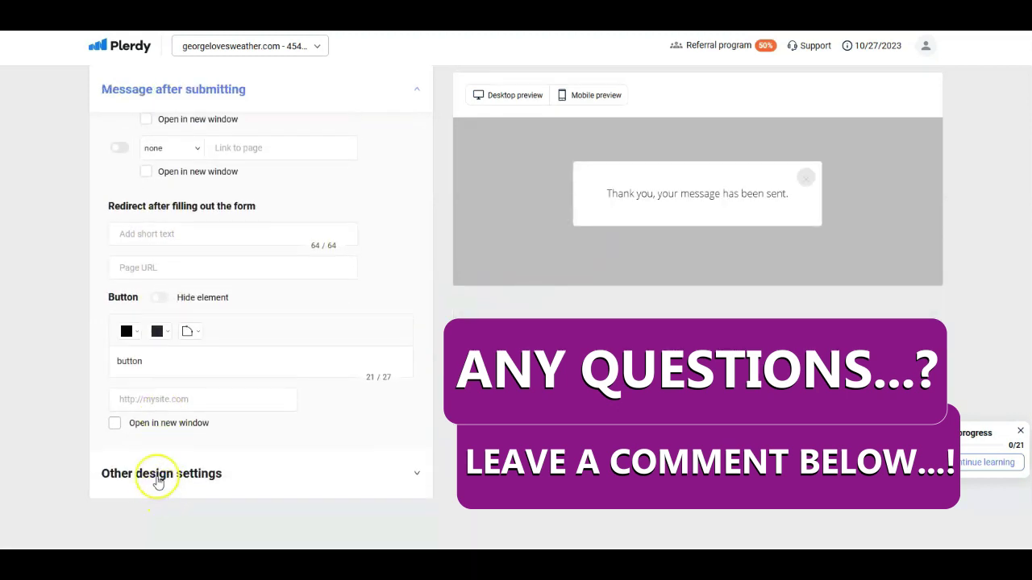
{"action": "scroll", "coordinate": [189, 106], "scroll_direction": "up", "scroll_amount": 5}
{"action": "scroll", "coordinate": [141, 119], "scroll_direction": "up", "scroll_amount": 2}
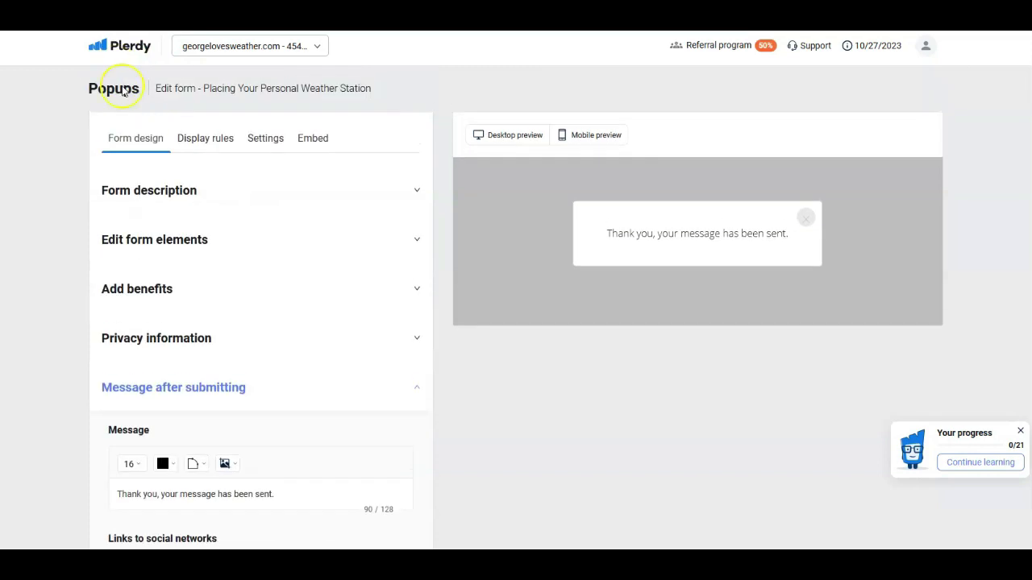
Step: Check the popup's Settings tab, then review the Popups API integration webhook settings
{"action": "left_click", "coordinate": [252, 138]}
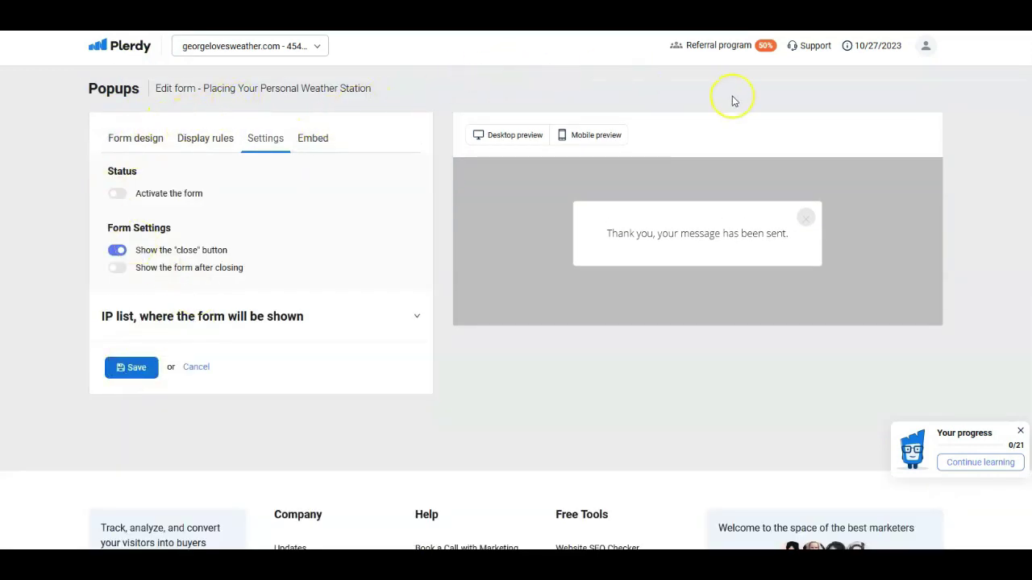
{"action": "scroll", "coordinate": [228, 277], "scroll_direction": "up", "scroll_amount": 2}
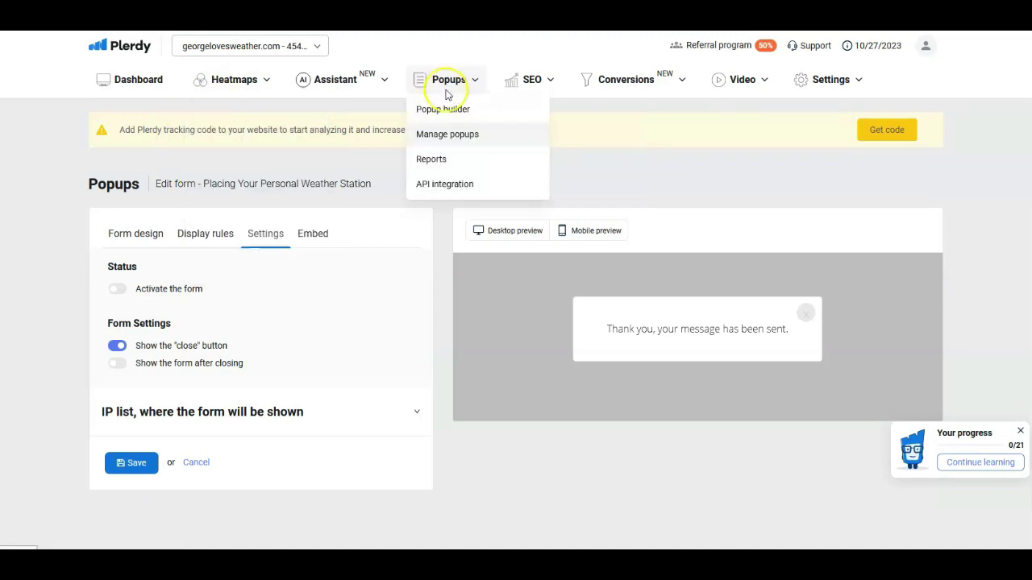
{"action": "left_click", "coordinate": [440, 185]}
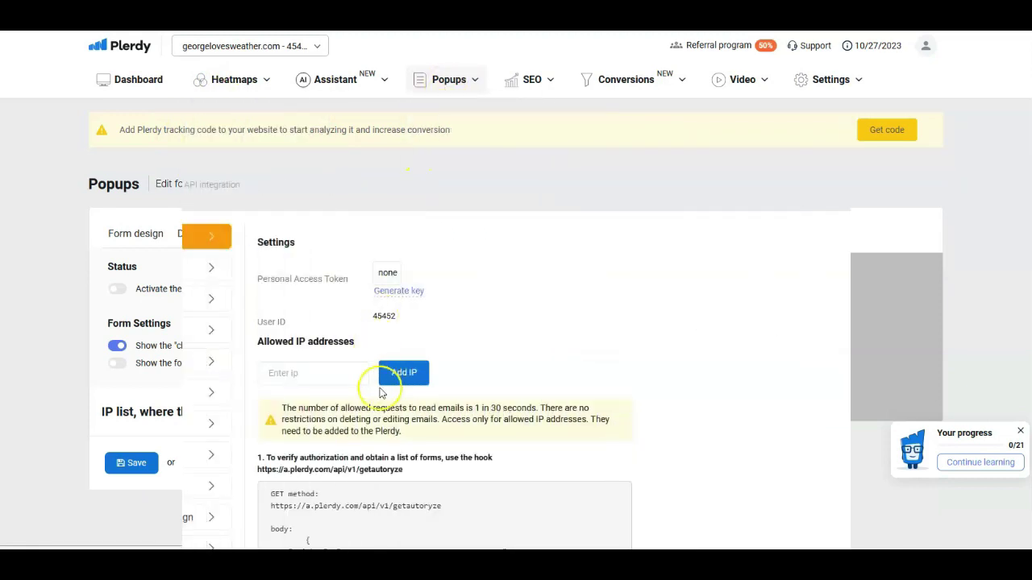
{"action": "scroll", "coordinate": [309, 357], "scroll_direction": "down", "scroll_amount": 3}
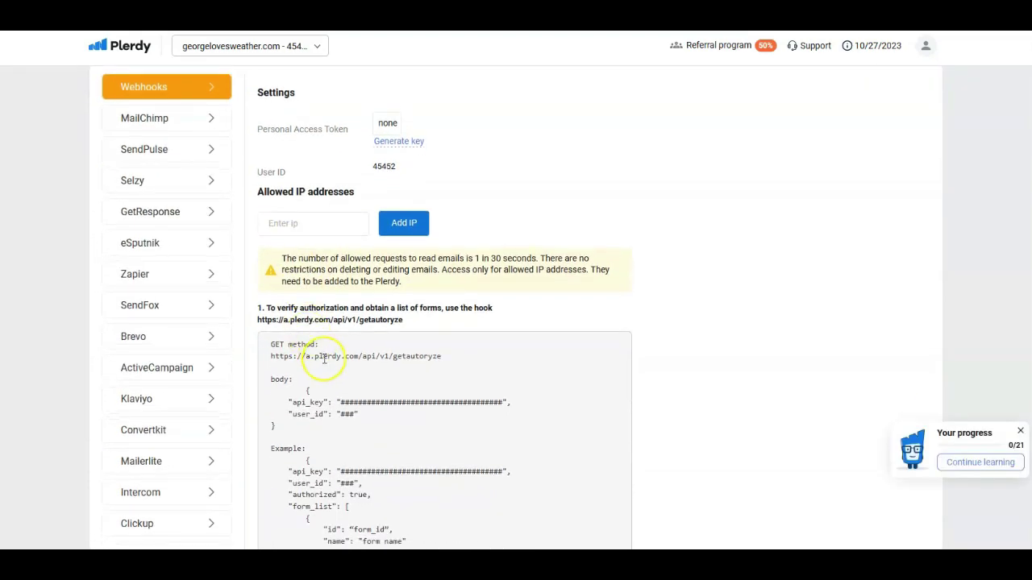
{"action": "scroll", "coordinate": [324, 358], "scroll_direction": "down", "scroll_amount": 2}
{"action": "scroll", "coordinate": [387, 338], "scroll_direction": "down", "scroll_amount": 2}
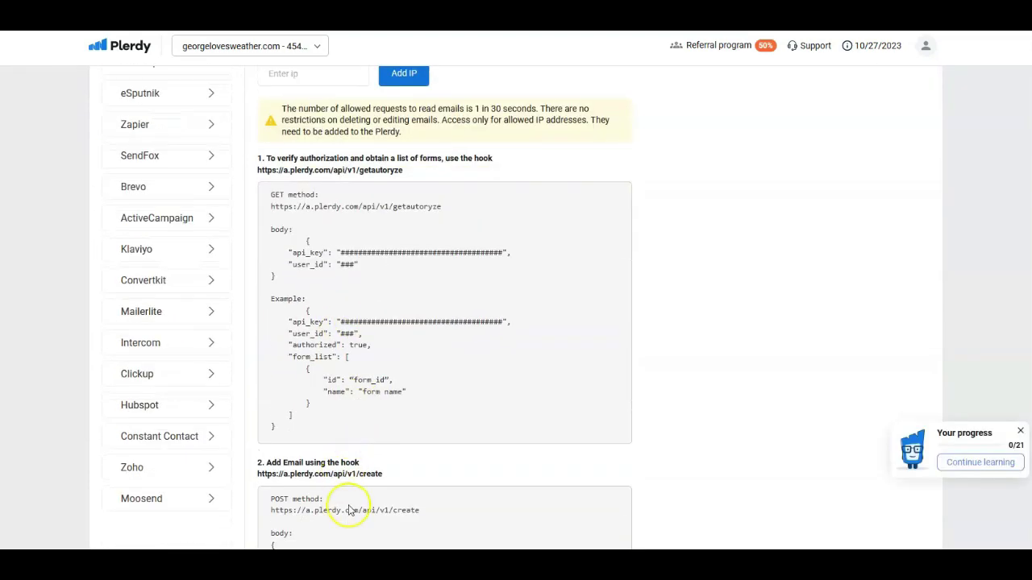
{"action": "scroll", "coordinate": [349, 510], "scroll_direction": "down", "scroll_amount": 2}
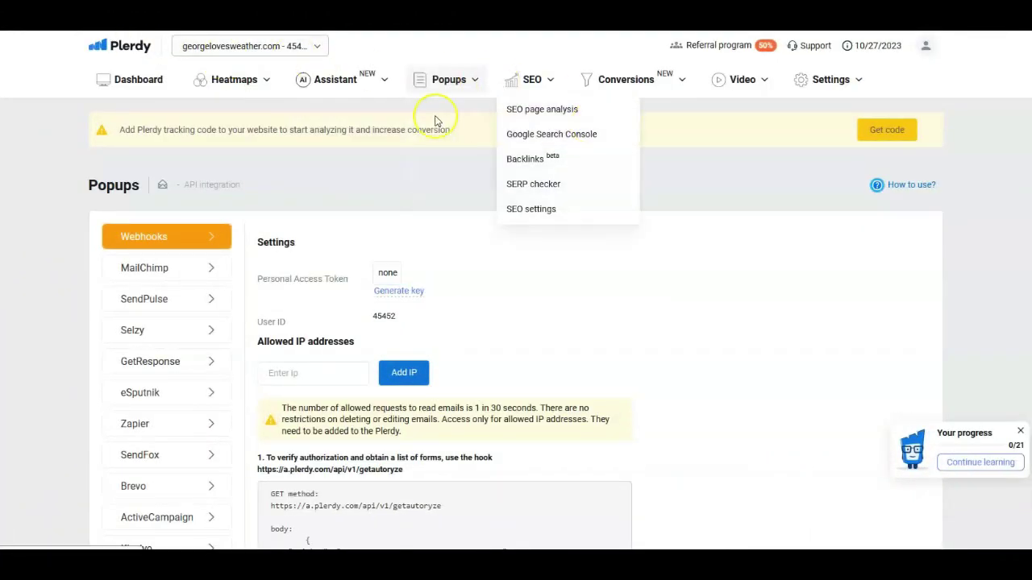
Step: Open Heatmaps Set up and review the six tracked georgelovesweather.com pages with no data
{"action": "left_click", "coordinate": [234, 81]}
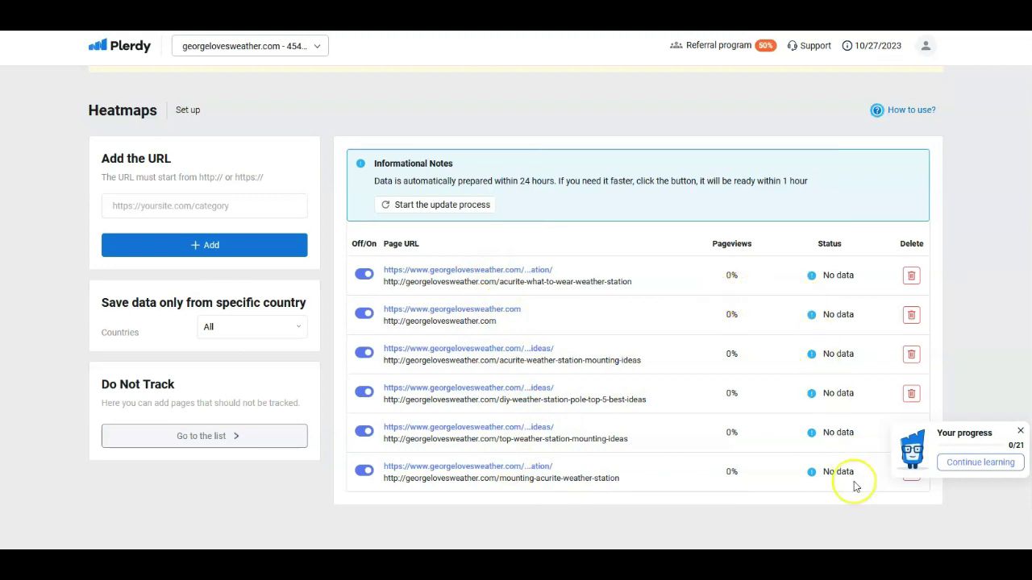
{"action": "scroll", "coordinate": [249, 198], "scroll_direction": "up", "scroll_amount": 1}
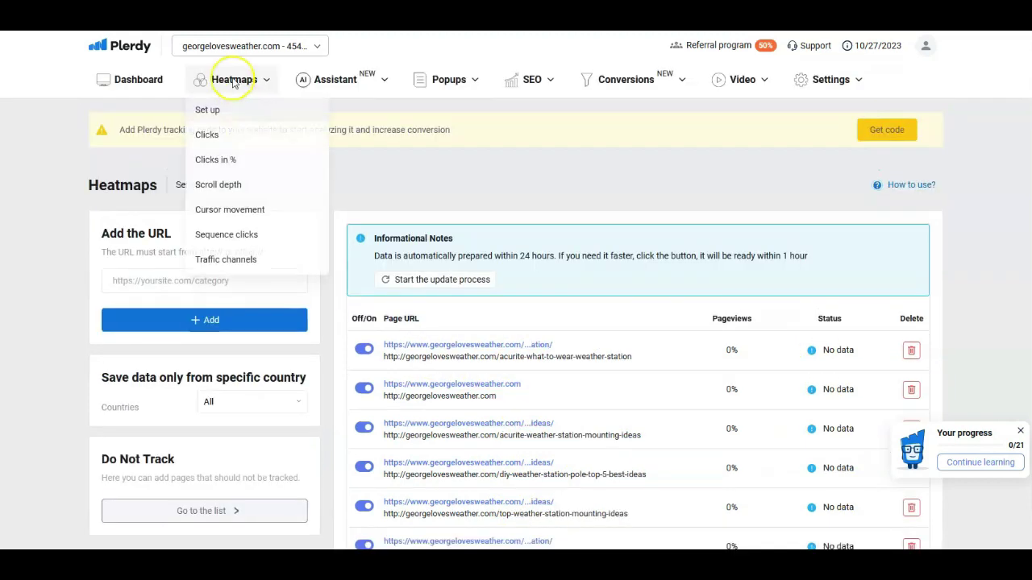
{"action": "left_click", "coordinate": [233, 84]}
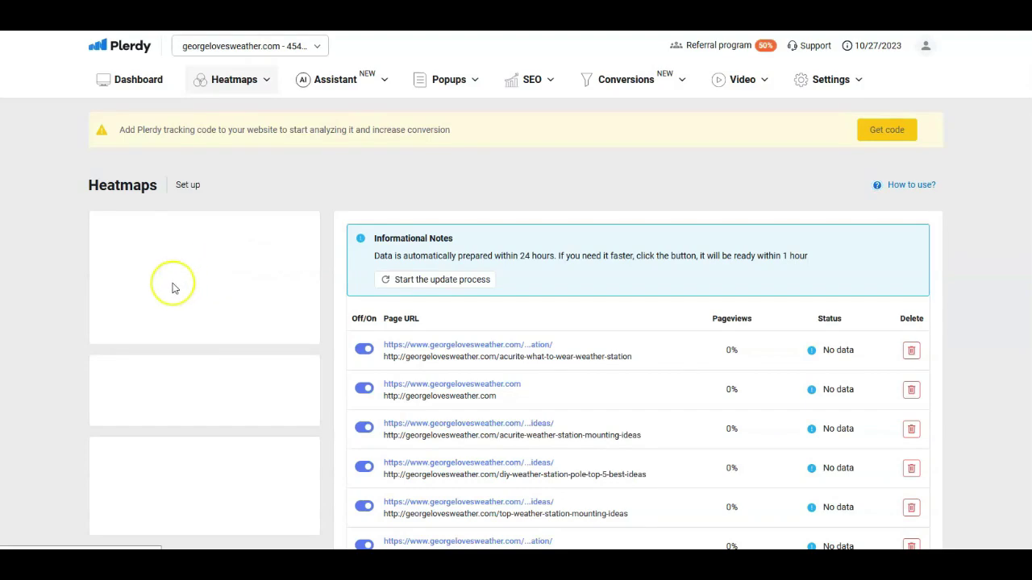
{"action": "scroll", "coordinate": [250, 317], "scroll_direction": "down", "scroll_amount": 2}
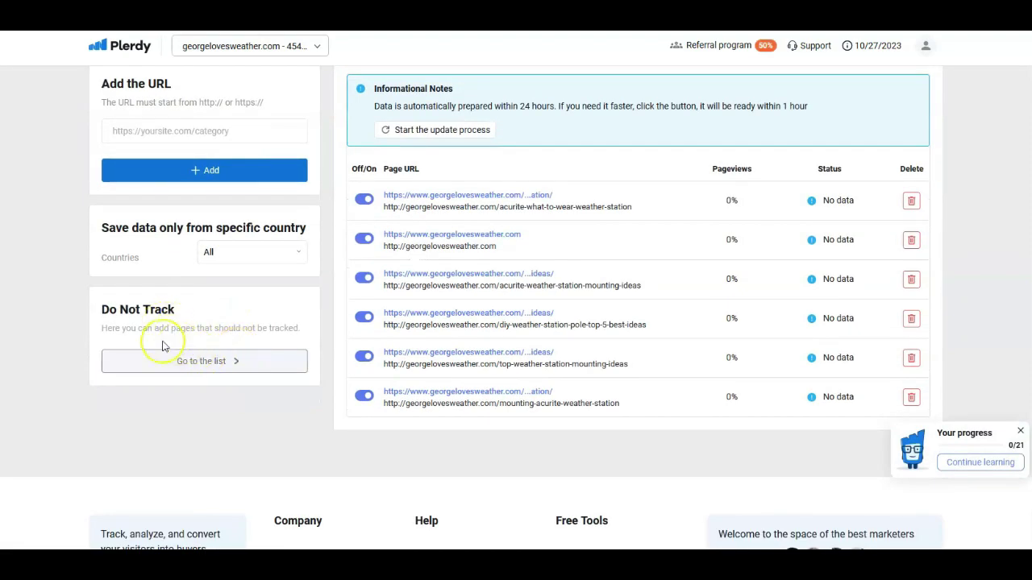
Step: Check the Do Not Track list of pages excluded from tracking
{"action": "left_click", "coordinate": [183, 362]}
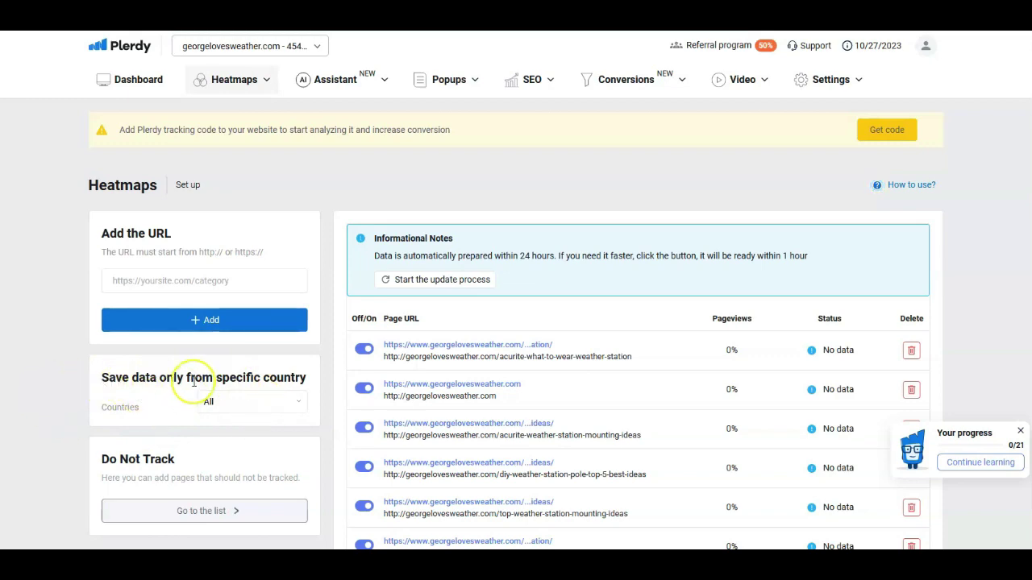
{"action": "scroll", "coordinate": [185, 385], "scroll_direction": "down", "scroll_amount": 3}
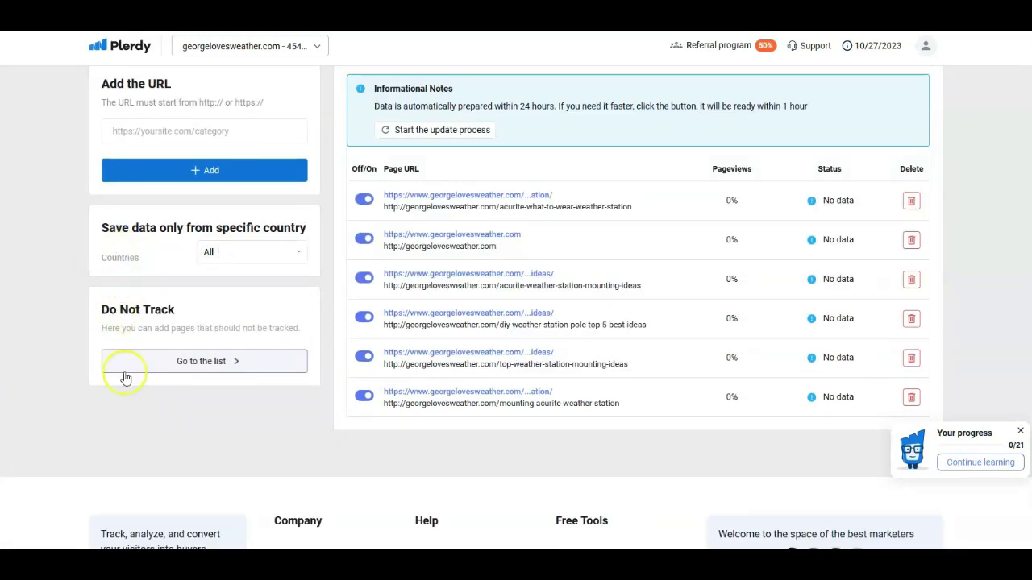
{"action": "scroll", "coordinate": [644, 358], "scroll_direction": "down", "scroll_amount": 3}
{"action": "scroll", "coordinate": [806, 242], "scroll_direction": "up", "scroll_amount": 1}
{"action": "scroll", "coordinate": [789, 403], "scroll_direction": "up", "scroll_amount": 2}
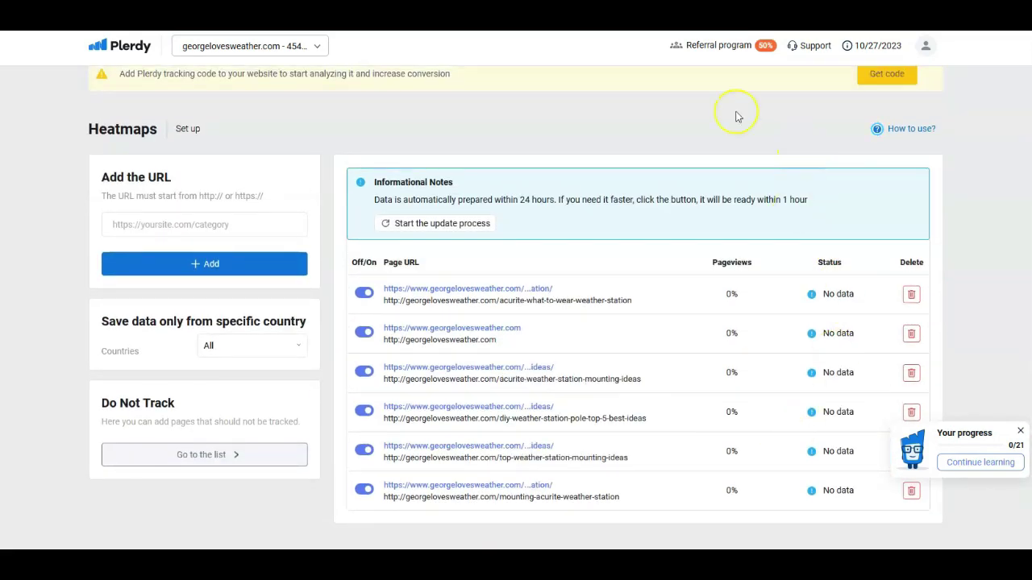
{"action": "scroll", "coordinate": [430, 50], "scroll_direction": "up", "scroll_amount": 1}
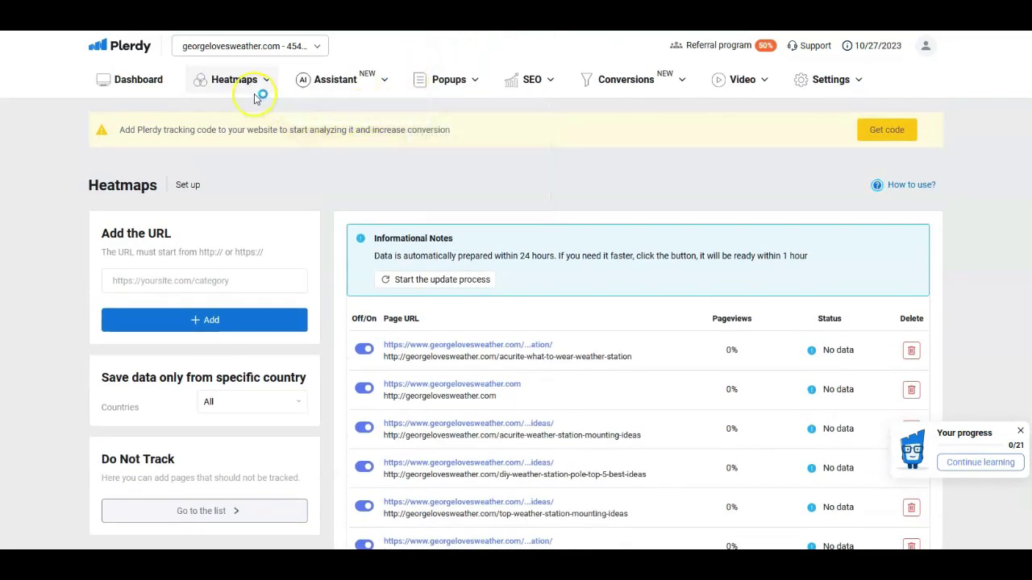
Step: Review the Dashboard's Ecommerce tracking, Clicks and user sessions cards, all showing no data
{"action": "left_click", "coordinate": [133, 79]}
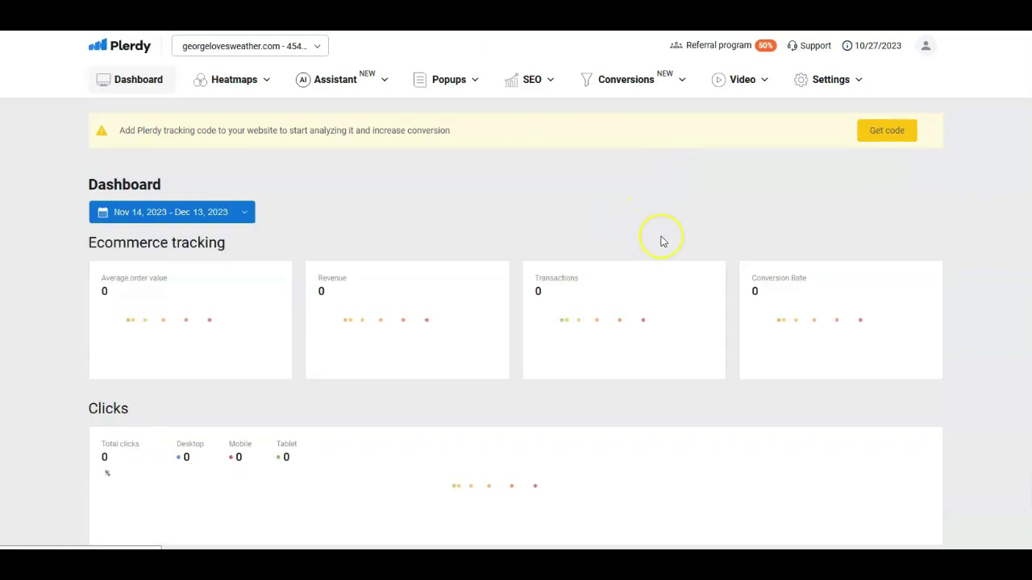
{"action": "scroll", "coordinate": [317, 327], "scroll_direction": "down", "scroll_amount": 1}
{"action": "scroll", "coordinate": [336, 334], "scroll_direction": "down", "scroll_amount": 1}
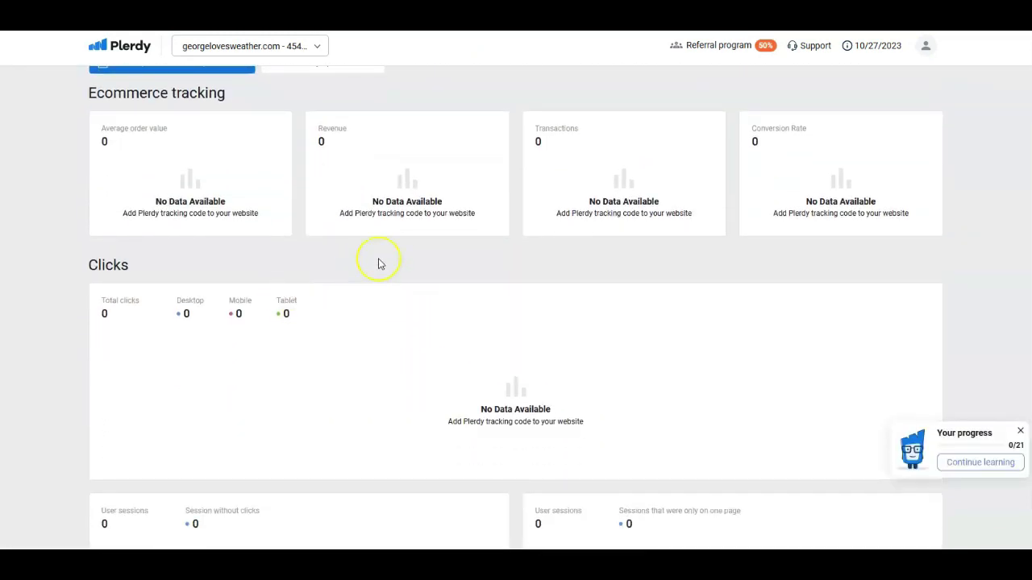
{"action": "scroll", "coordinate": [386, 260], "scroll_direction": "down", "scroll_amount": 1}
{"action": "scroll", "coordinate": [322, 226], "scroll_direction": "down", "scroll_amount": 1}
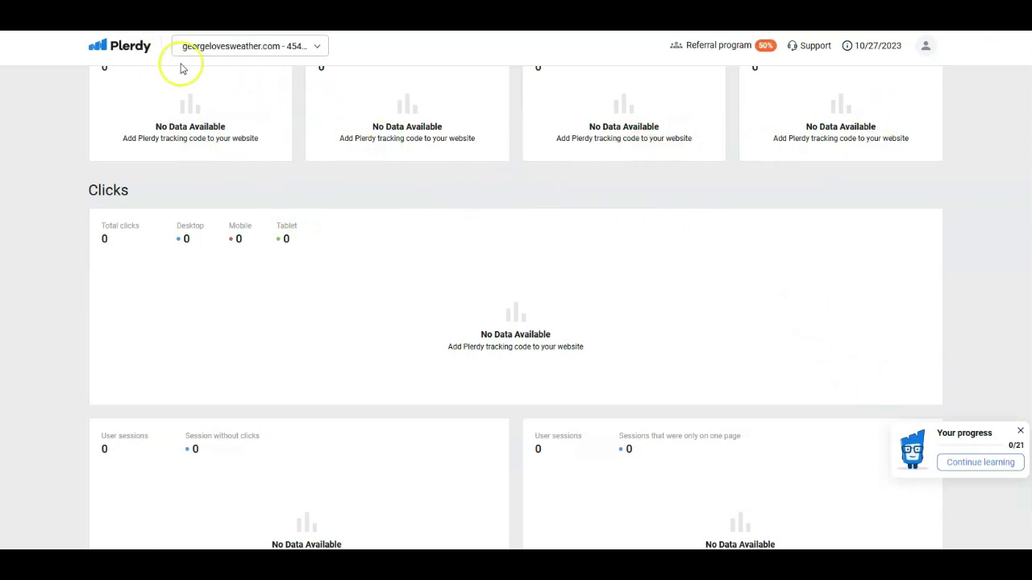
Step: Open the website selector listing georgelovesweather.com and myostomyis.com
{"action": "left_click", "coordinate": [249, 50]}
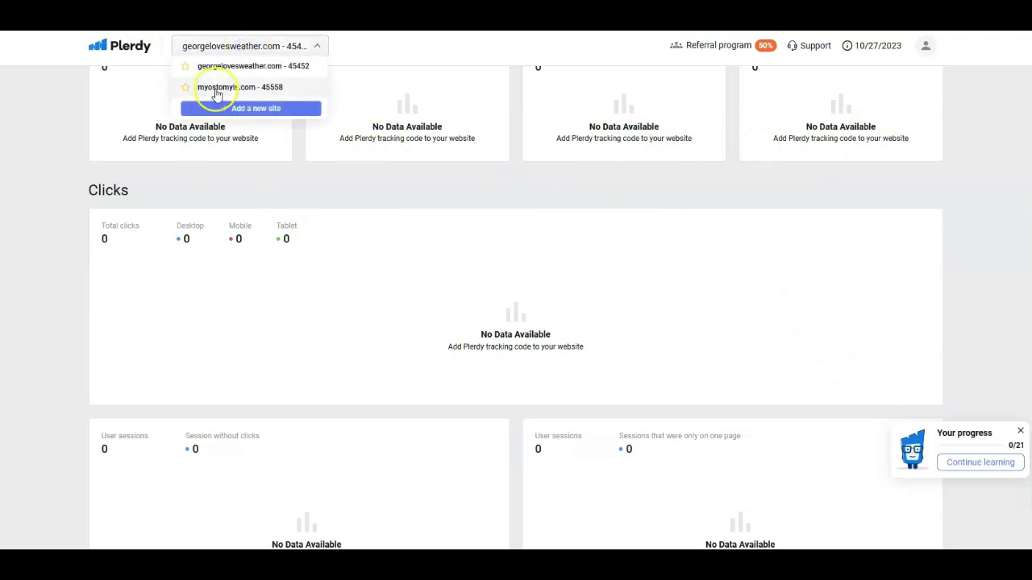